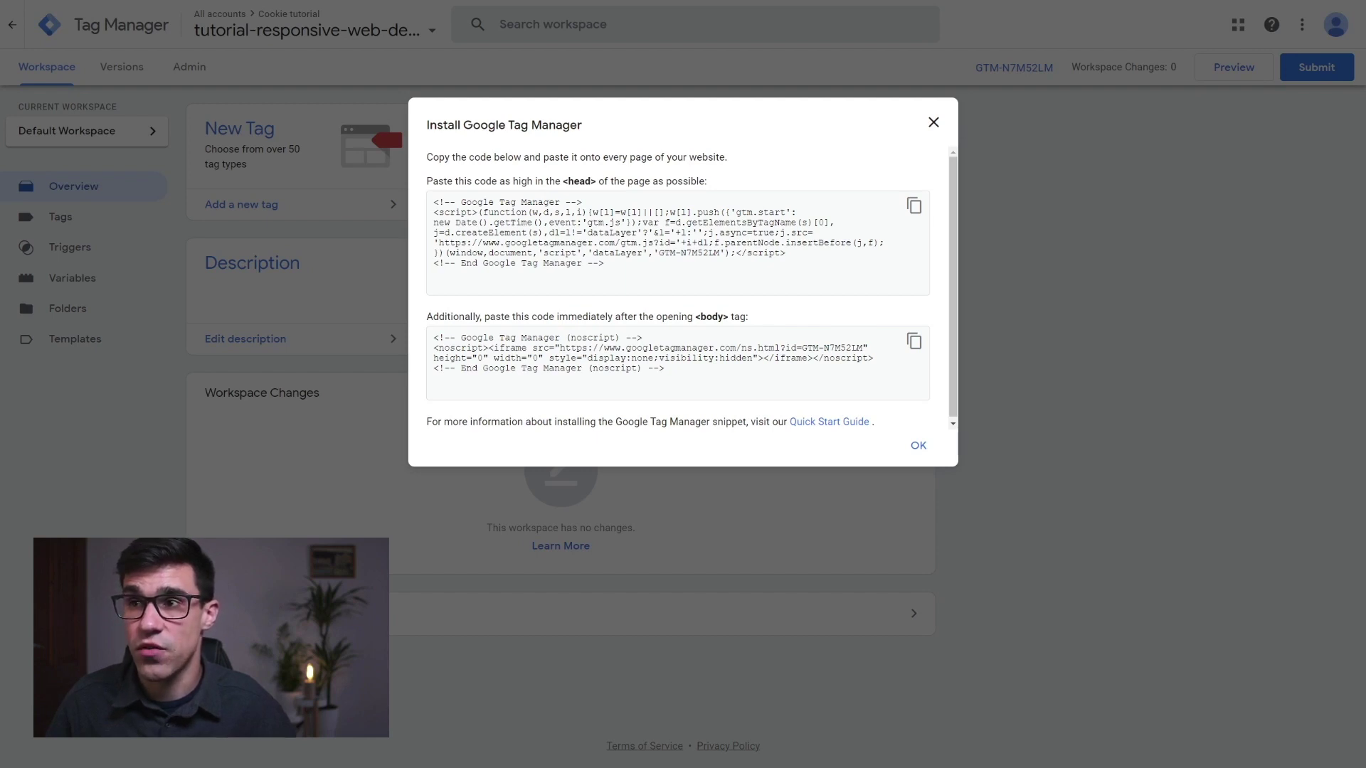
# Copy the Google Tag Manager head installation snippet.
pyautogui.click(913, 206)
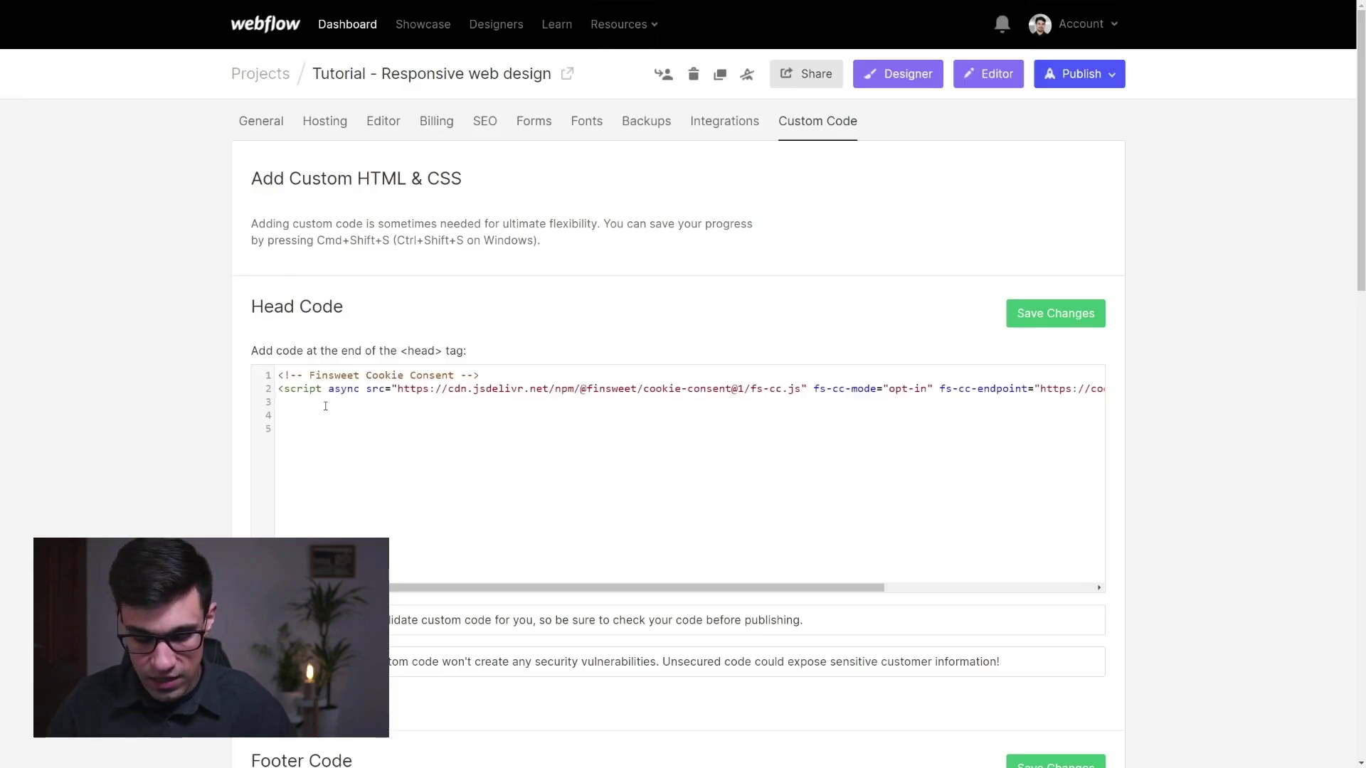
# Paste the Tag Manager snippet into Webflow's Head Code below the cookie consent script.
pyautogui.hotkey('ctrl', 'v')
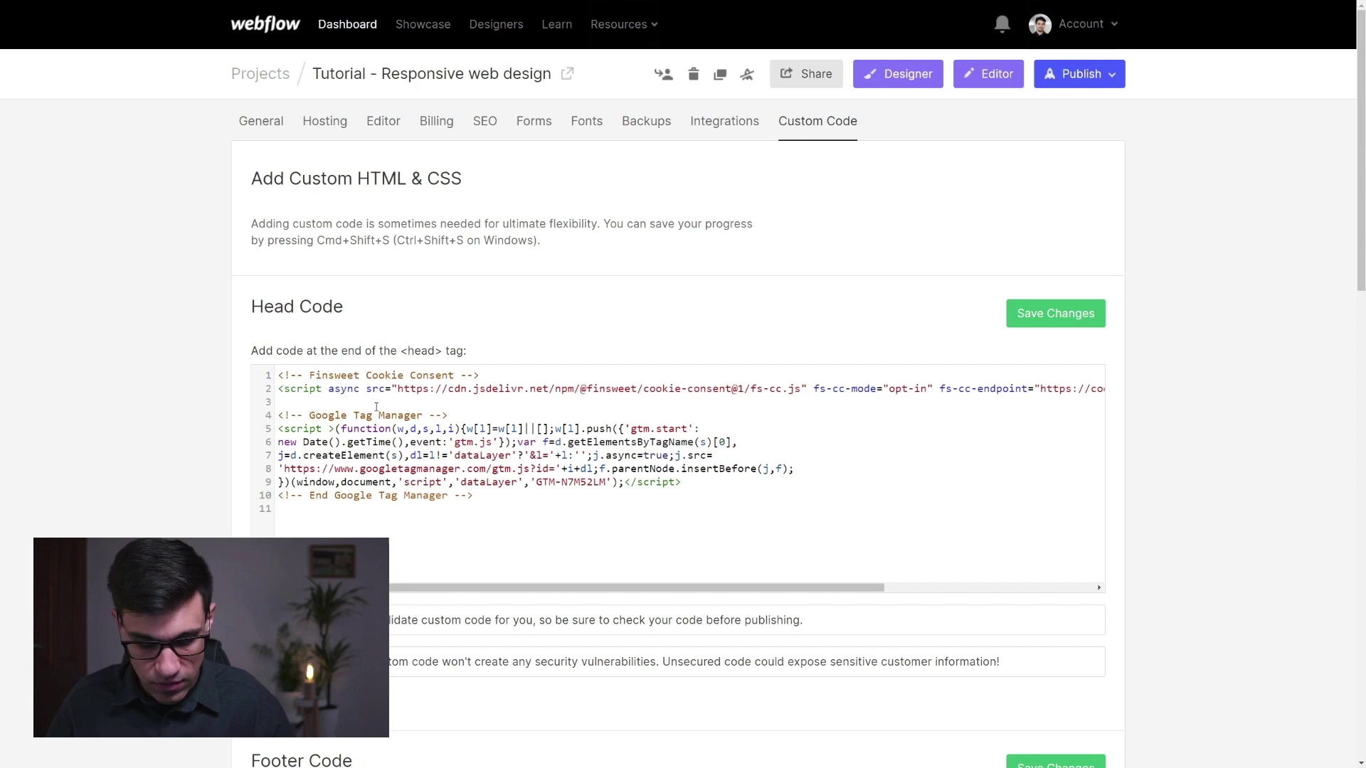
pyautogui.write('fs-ccc')
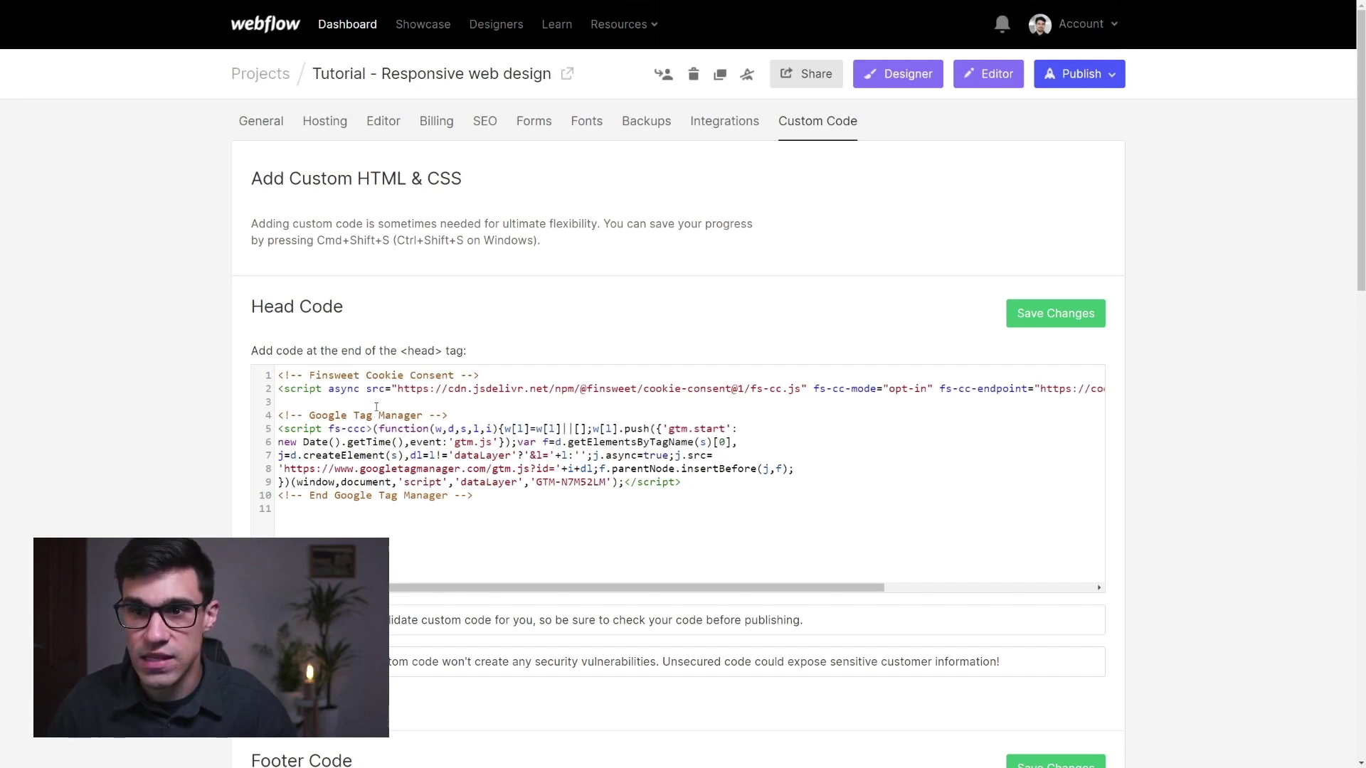
pyautogui.press('BackSpace')
pyautogui.press('BackSpace')
pyautogui.press('BackSpace')
pyautogui.press('BackSpace')
pyautogui.press('BackSpace')
pyautogui.press('BackSpace')
pyautogui.press('BackSpace')
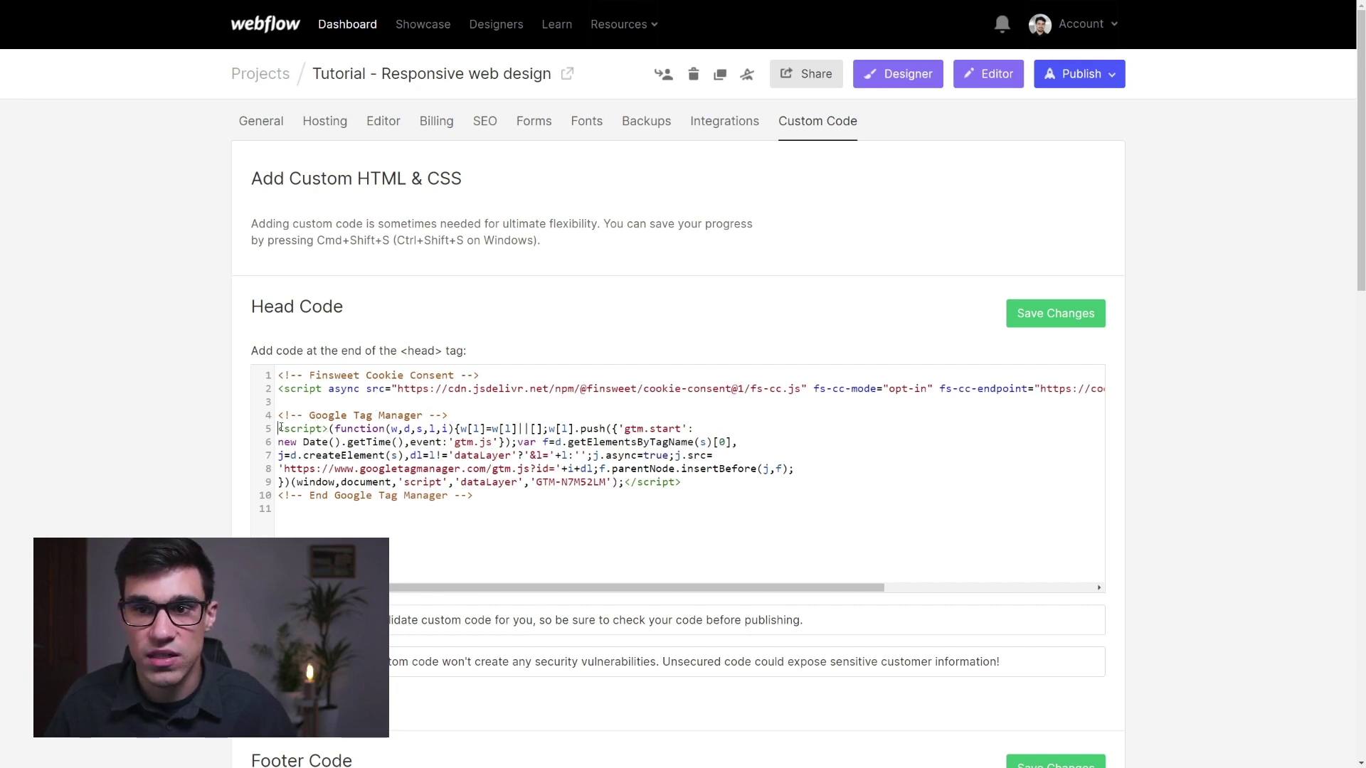
pyautogui.moveTo(281, 427)
pyautogui.mouseDown()
pyautogui.moveTo(797, 473)
pyautogui.moveTo(683, 487)
pyautogui.moveTo(281, 430)
pyautogui.moveTo(282, 413)
pyautogui.mouseUp()
pyautogui.click(464, 495)
pyautogui.click(489, 483)
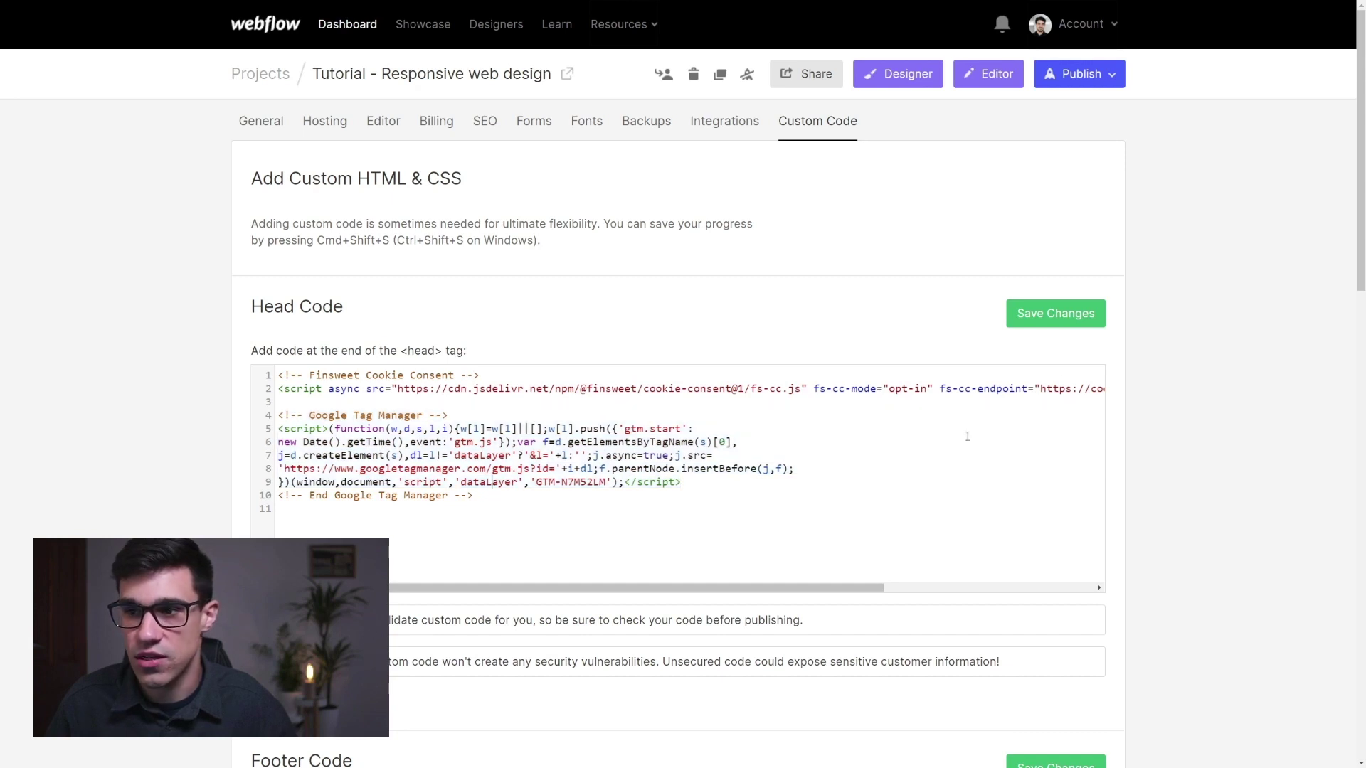
# Save the head code changes and publish the site to the selected domain.
pyautogui.click(1045, 315)
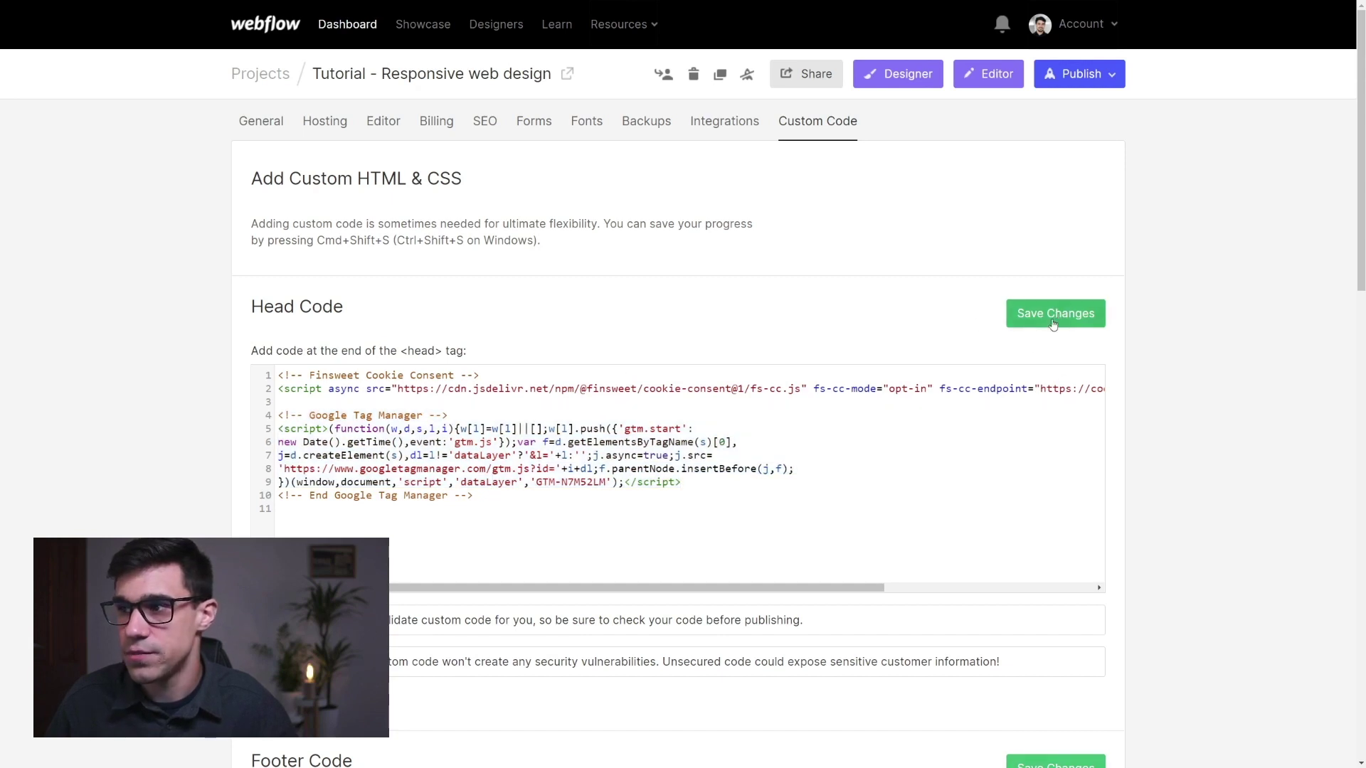
pyautogui.click(1085, 74)
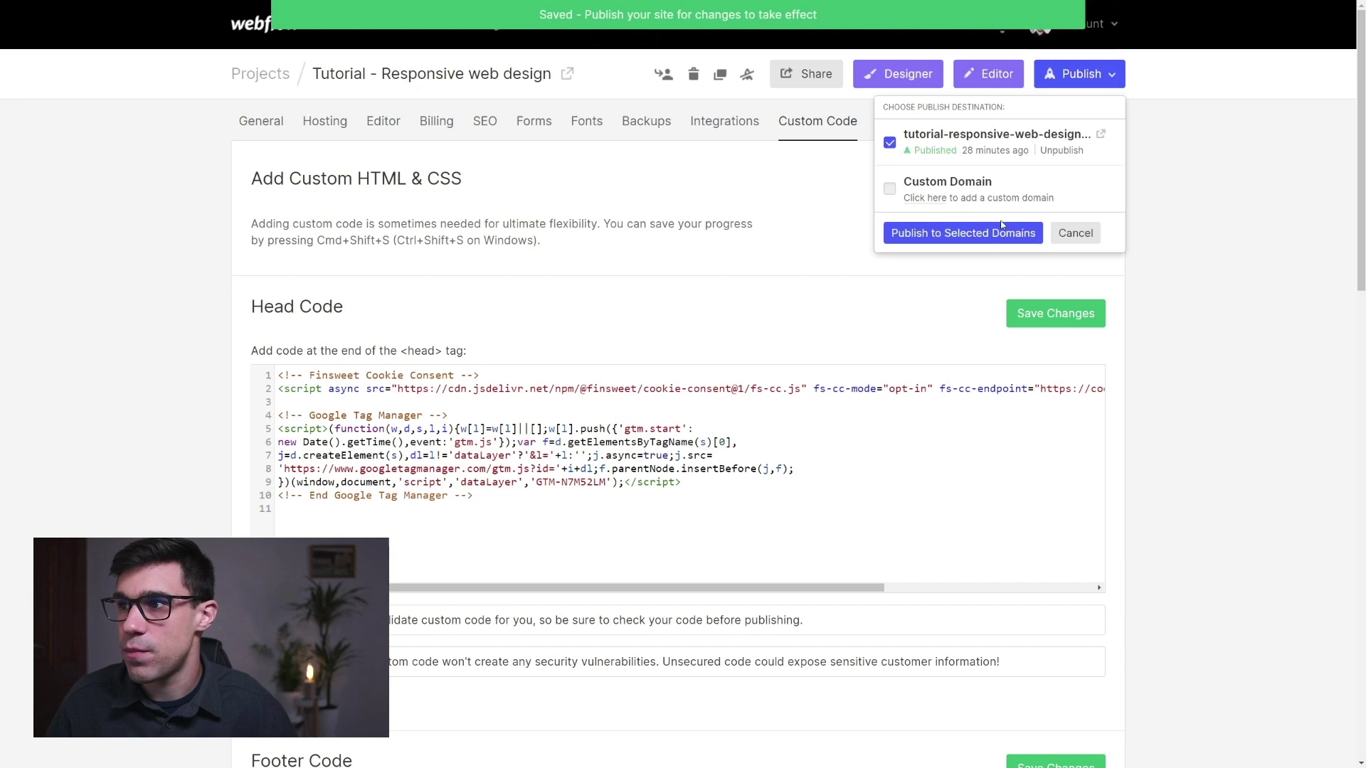
pyautogui.click(993, 235)
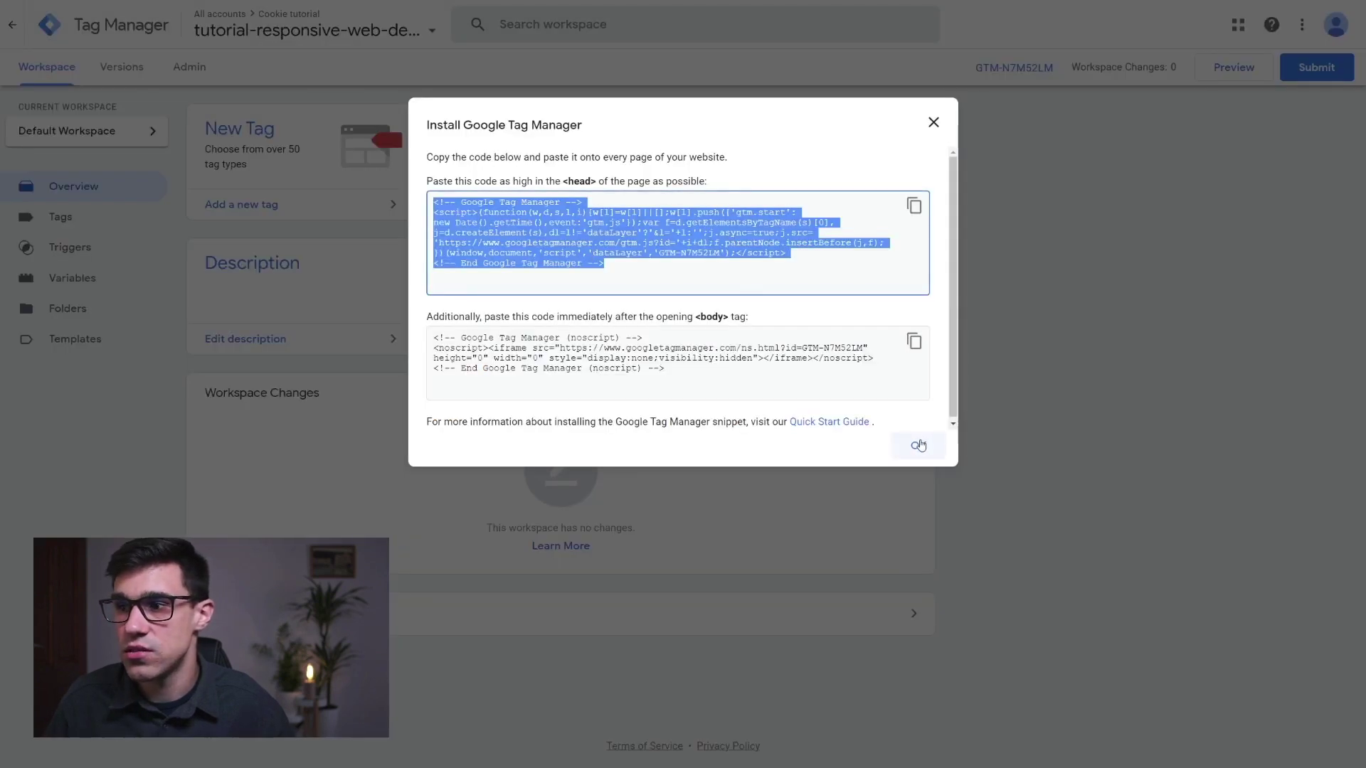
# Close the installation code to view the Overview listing 4 workspace changes.
pyautogui.click(917, 445)
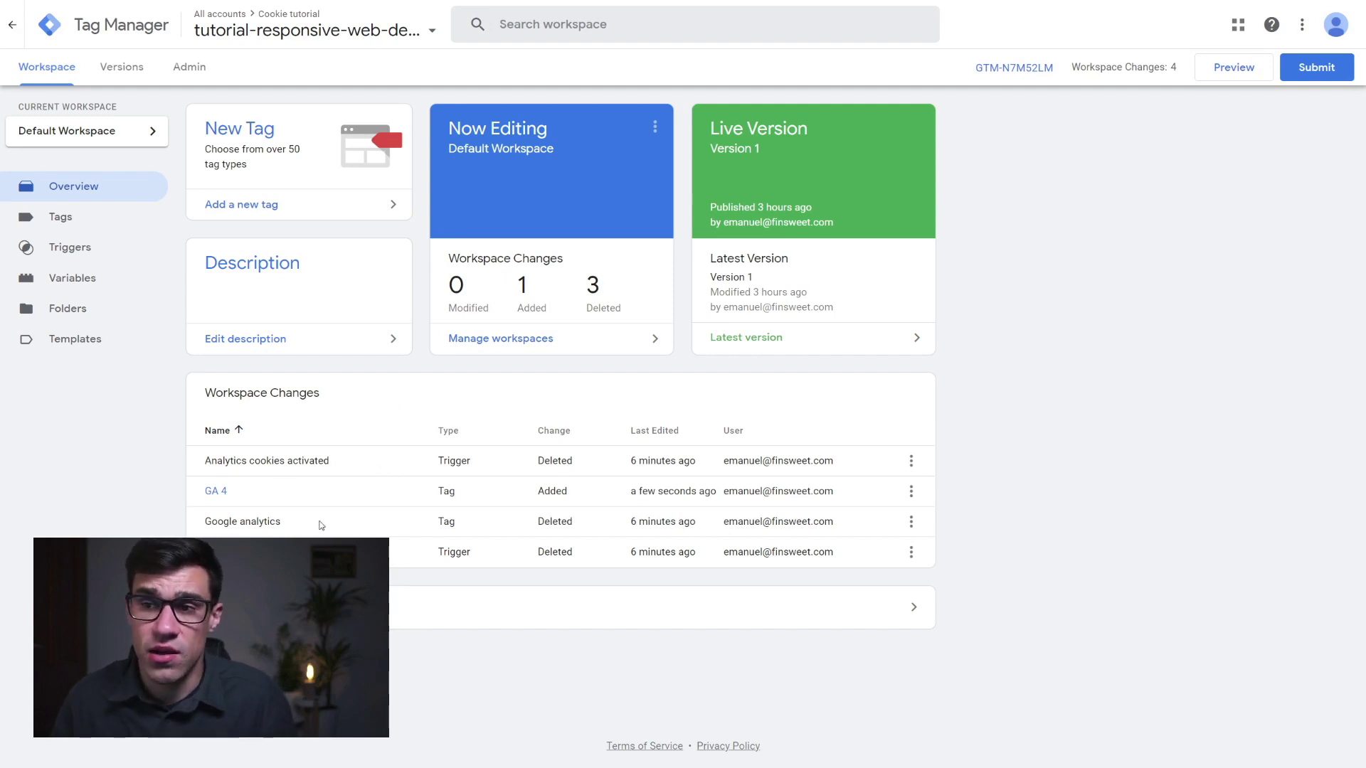
# Create a new trigger titled 'Analytics cookies' and bring up the trigger type choices.
pyautogui.click(80, 258)
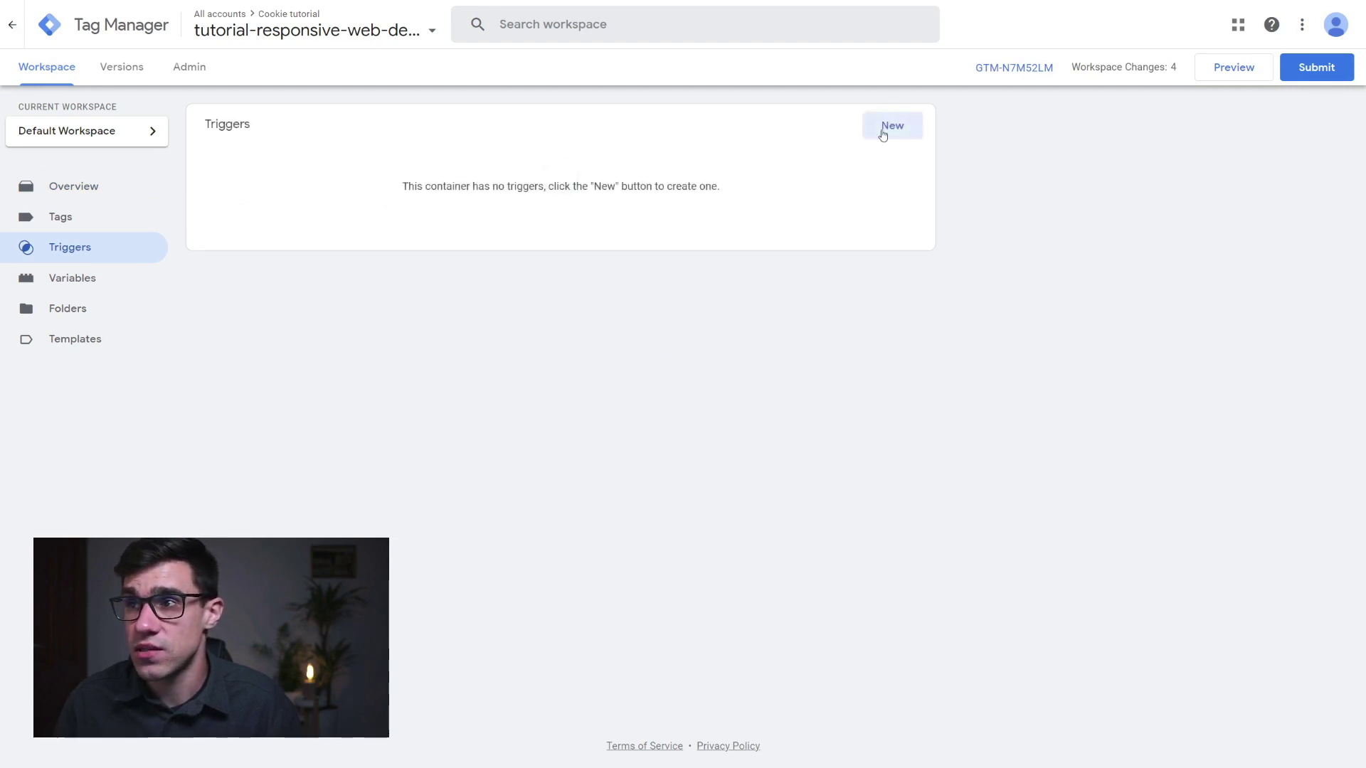
pyautogui.click(883, 135)
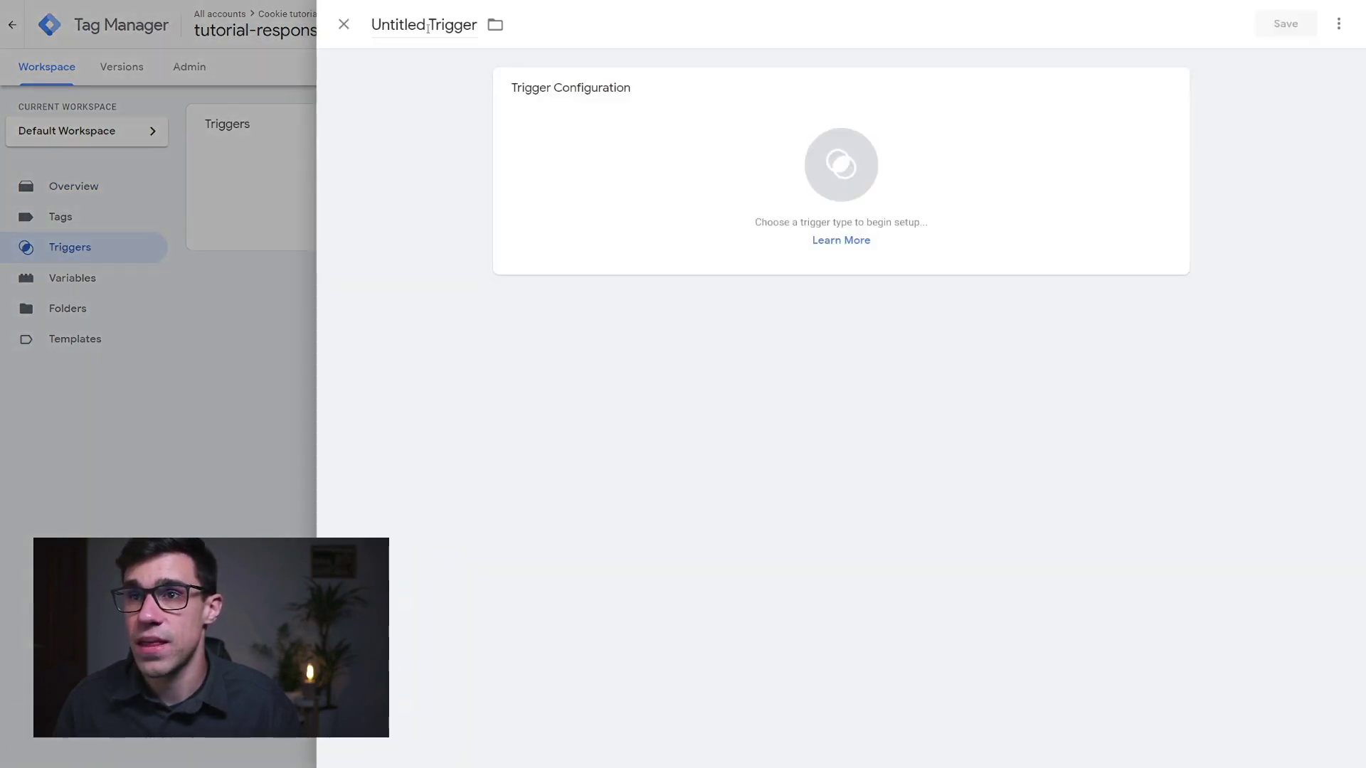
pyautogui.click(427, 25)
pyautogui.hotkey('ctrl', 'a')
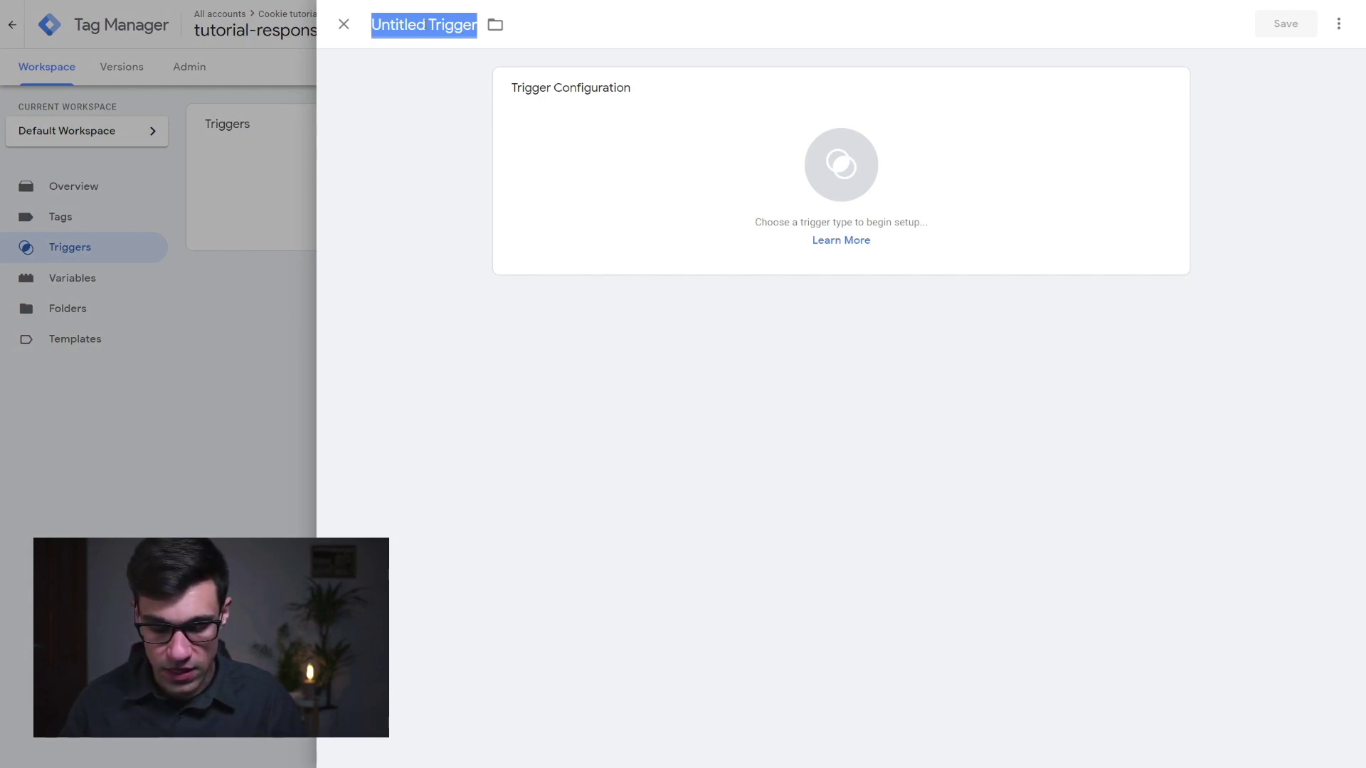
pyautogui.write('A')
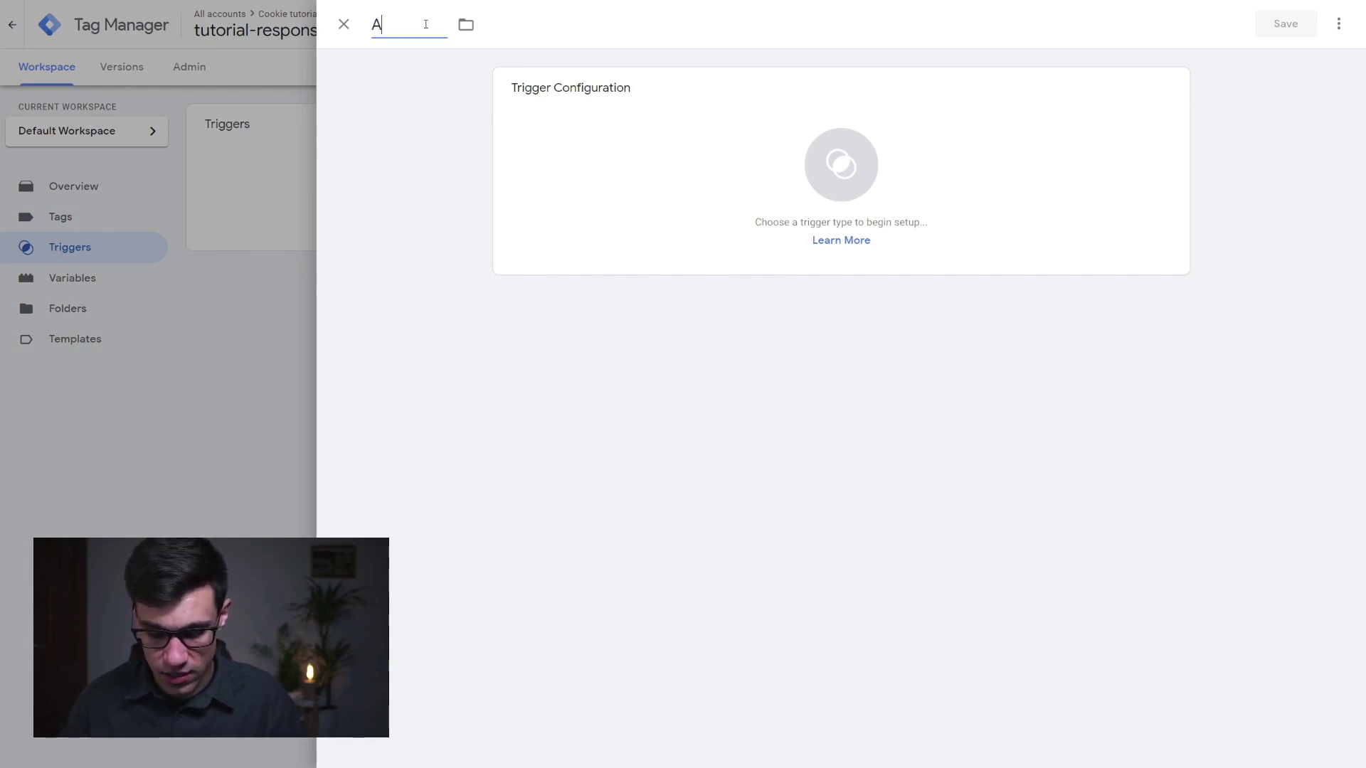
pyautogui.write('nalytics c')
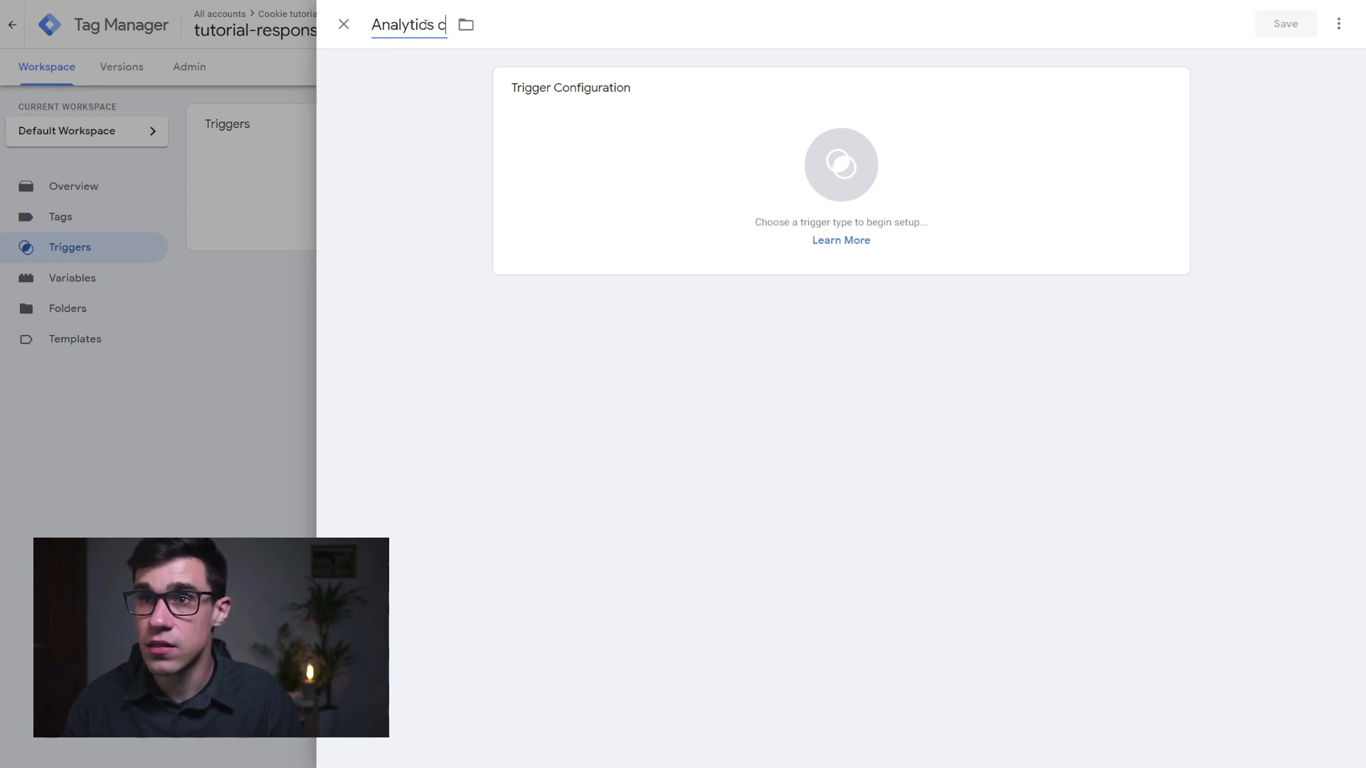
pyautogui.write('ookies activated')
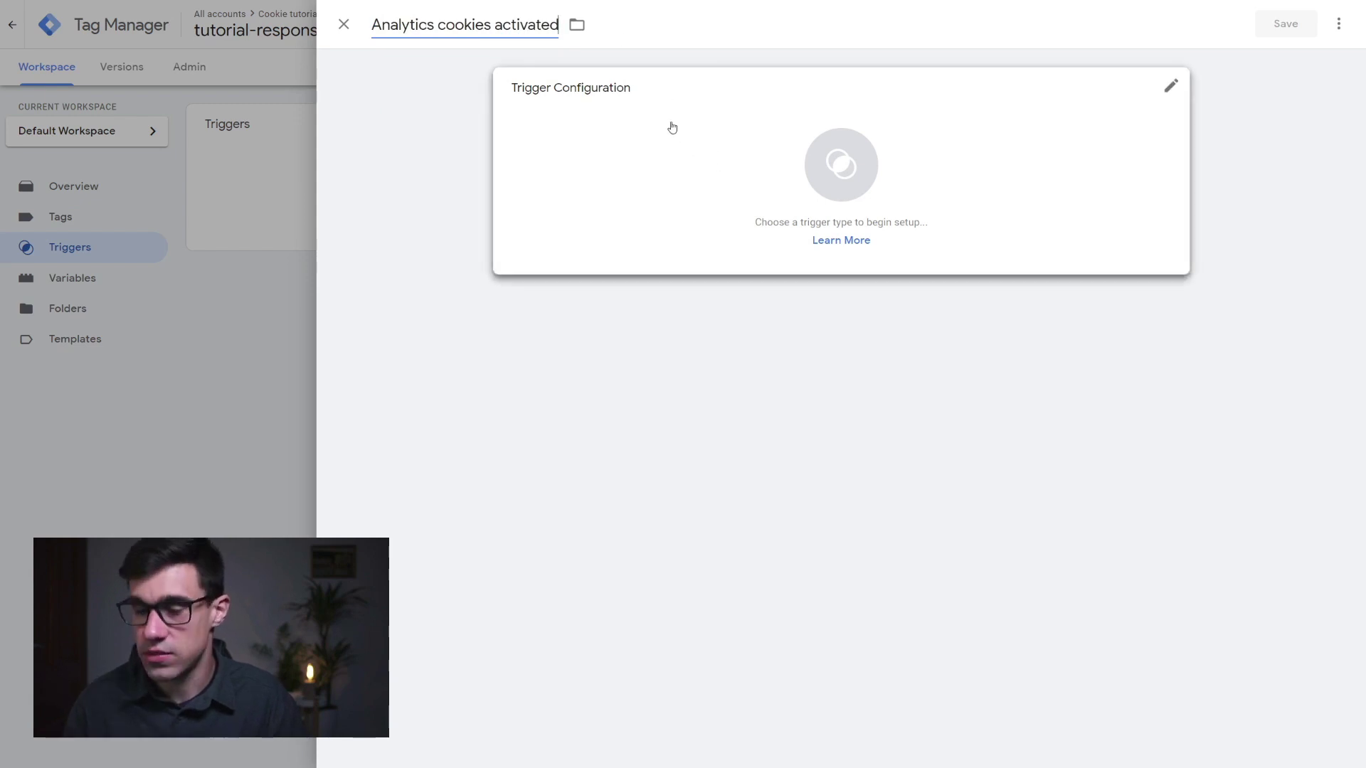
pyautogui.press('BackSpace')
pyautogui.press('BackSpace')
pyautogui.press('BackSpace')
pyautogui.press('BackSpace')
pyautogui.press('BackSpace')
pyautogui.press('BackSpace')
pyautogui.press('BackSpace')
pyautogui.press('BackSpace')
pyautogui.press('BackSpace')
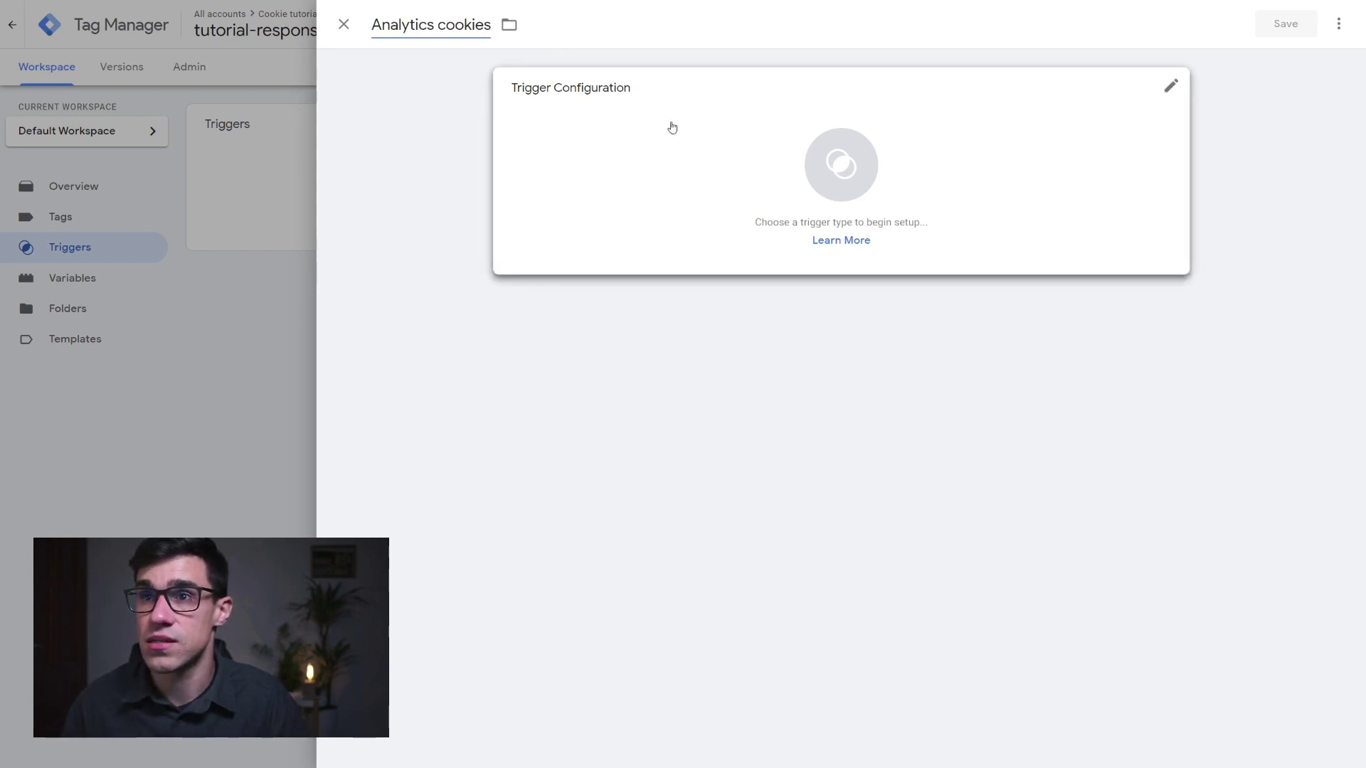
pyautogui.click(745, 152)
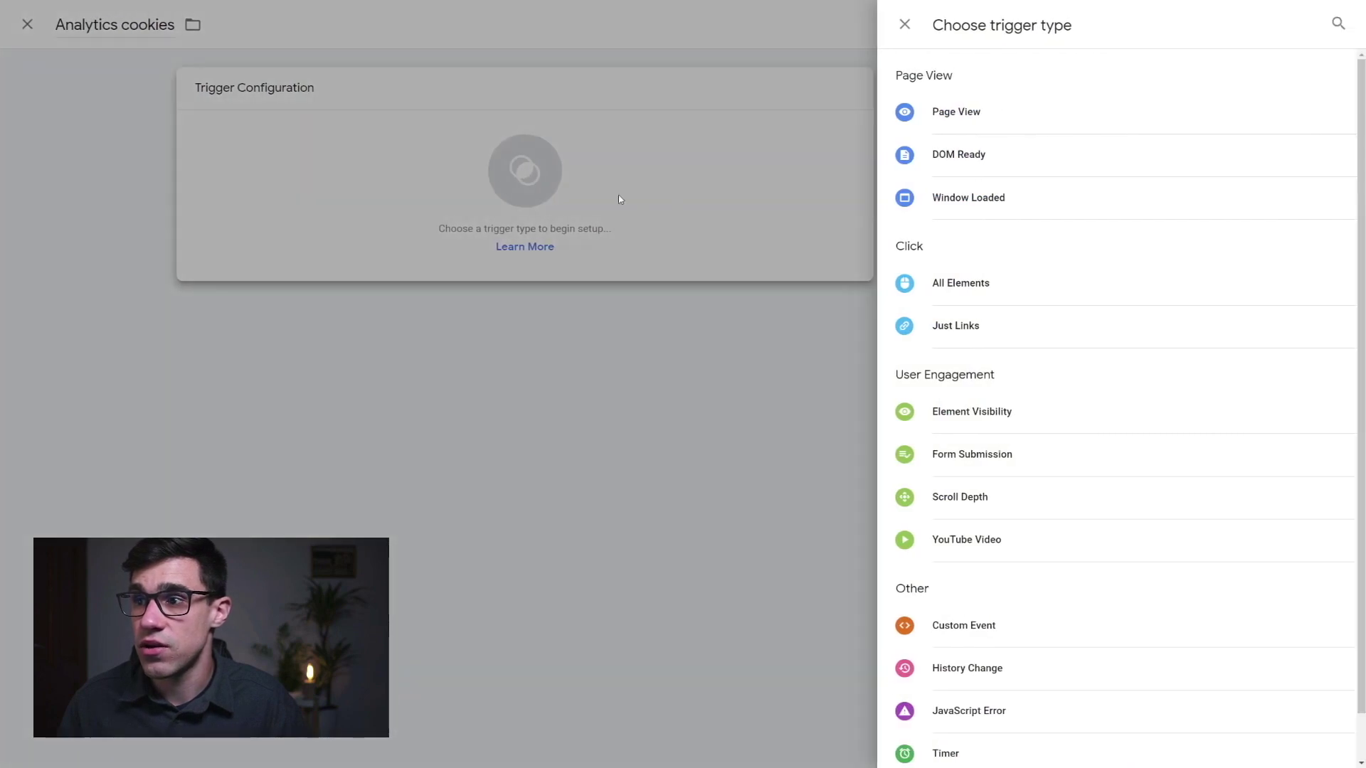
# Make it a Custom Event trigger with event name analytics-activated.
pyautogui.click(969, 628)
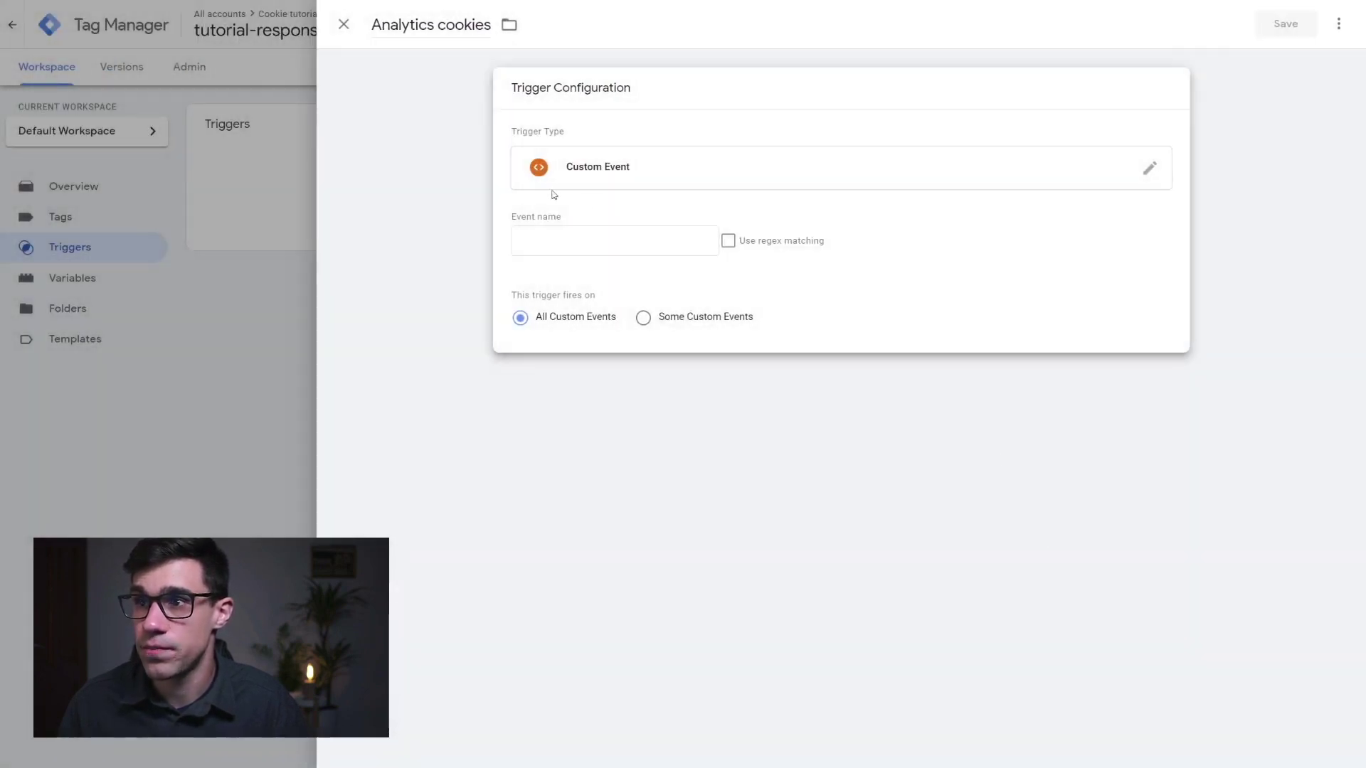
pyautogui.click(581, 239)
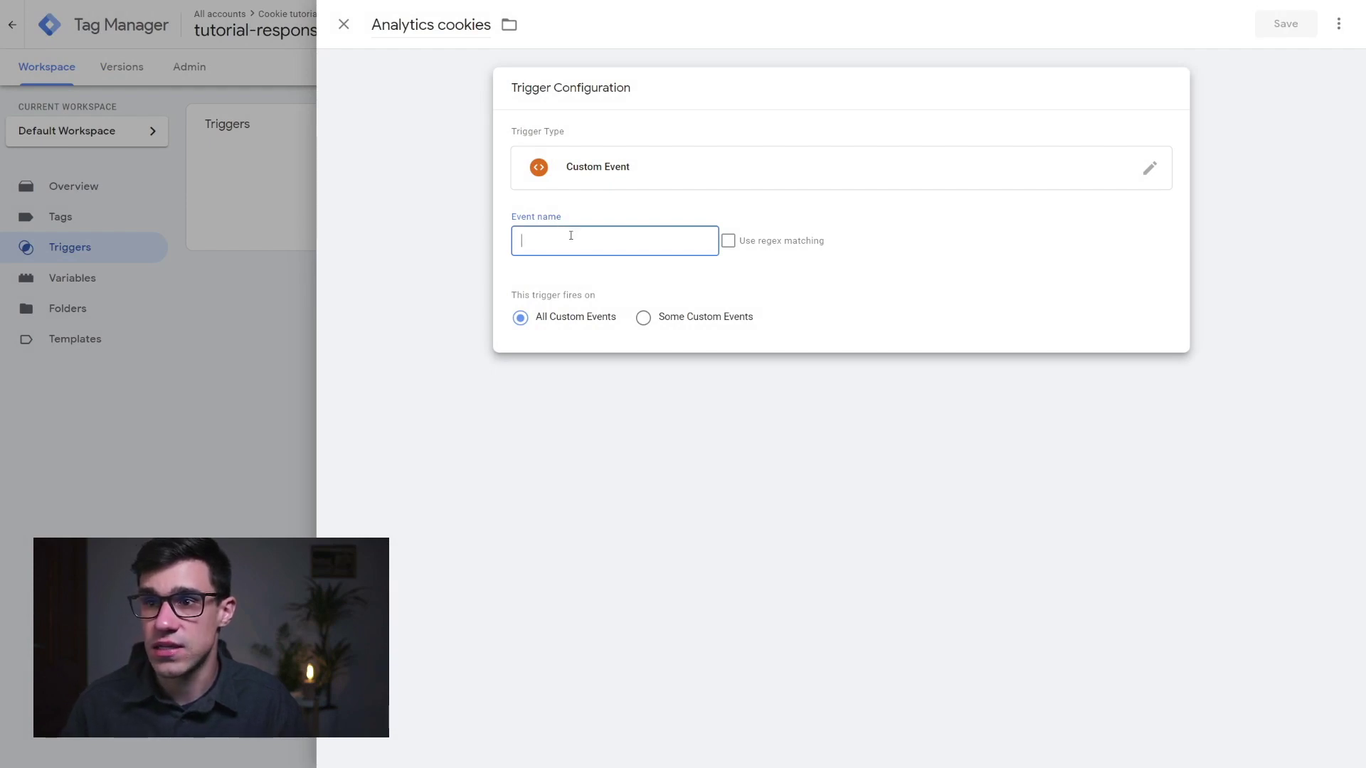
pyautogui.click(564, 283)
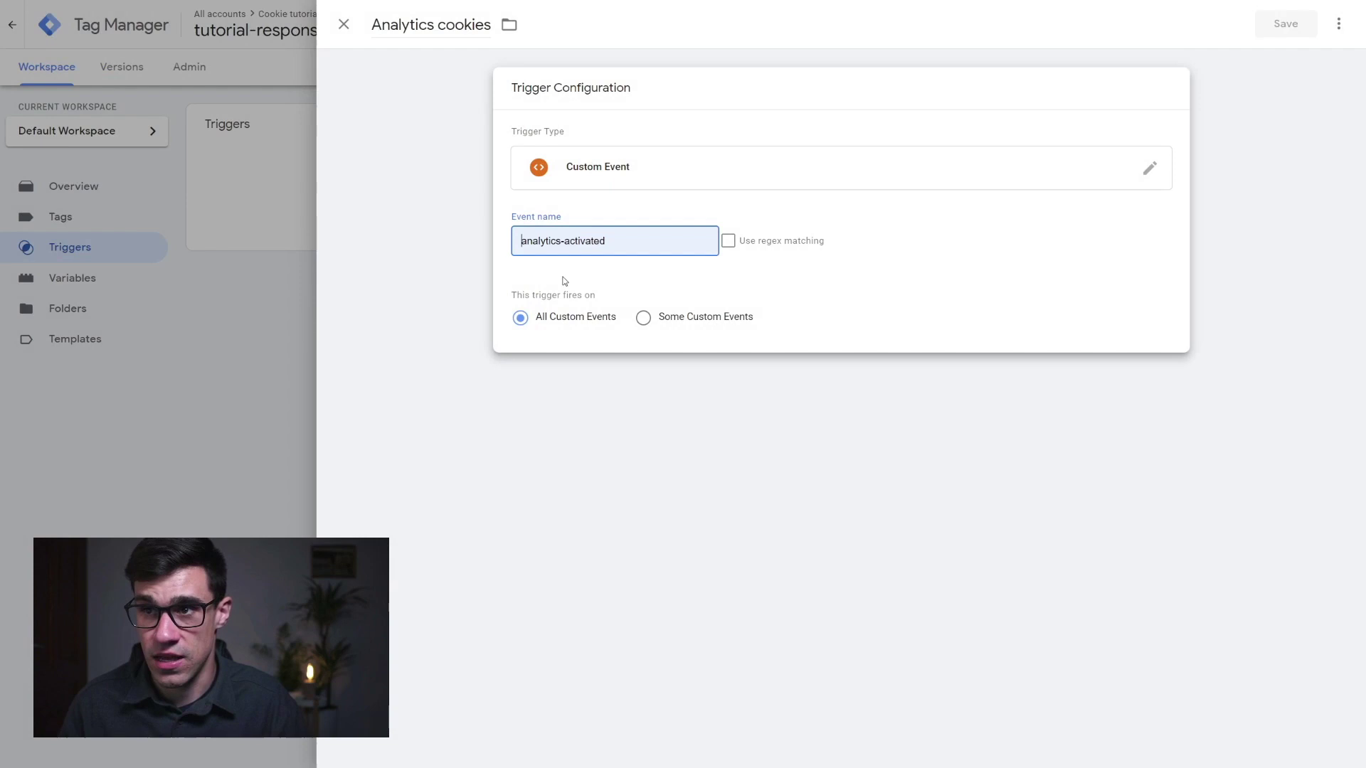
pyautogui.click(574, 273)
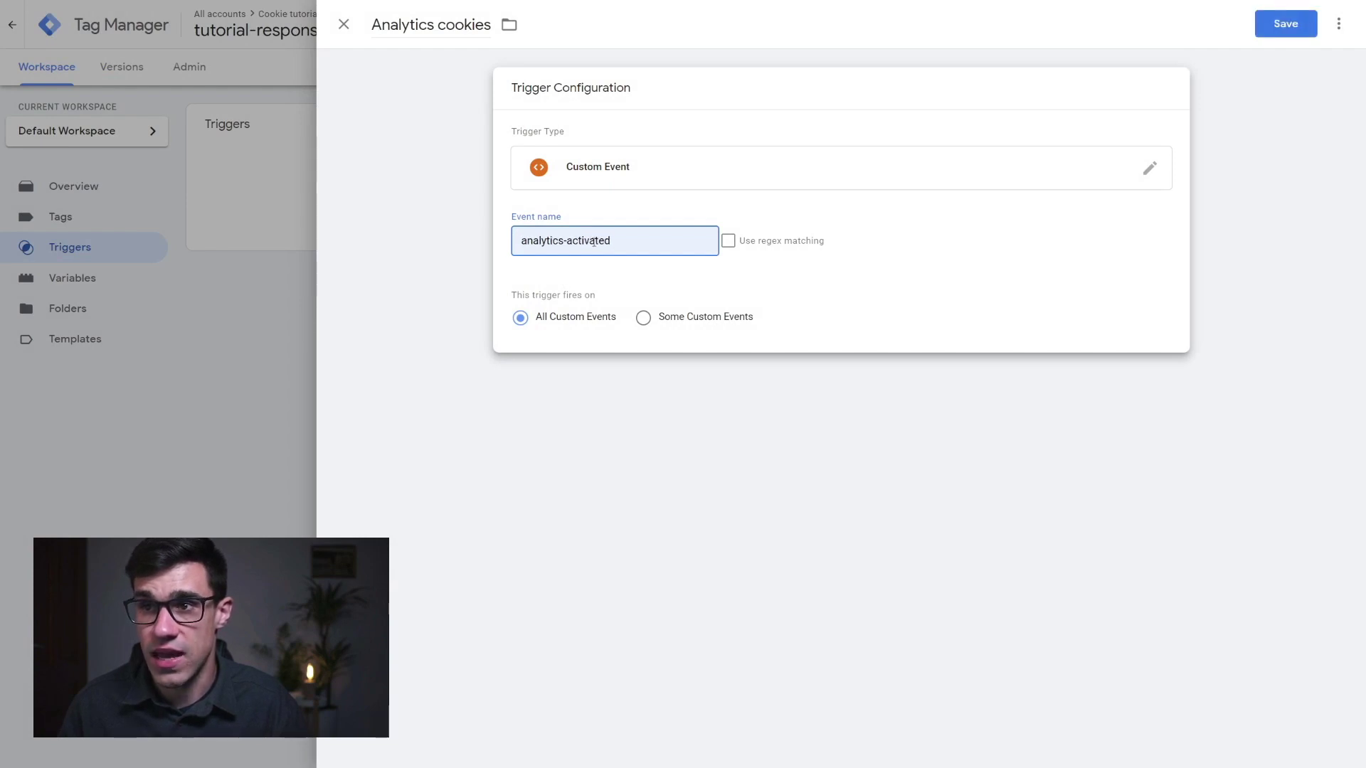
pyautogui.moveTo(607, 240); pyautogui.dragTo(519, 241)
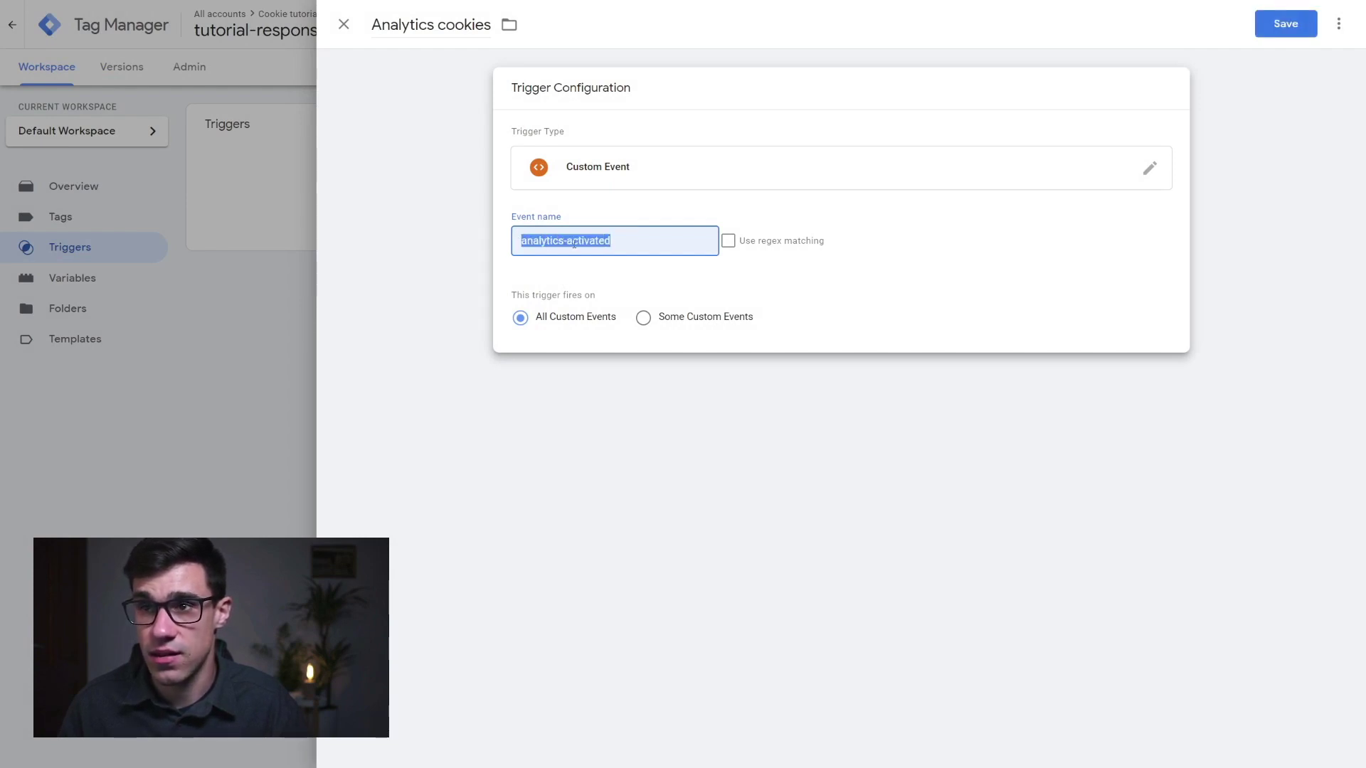
pyautogui.click(617, 243)
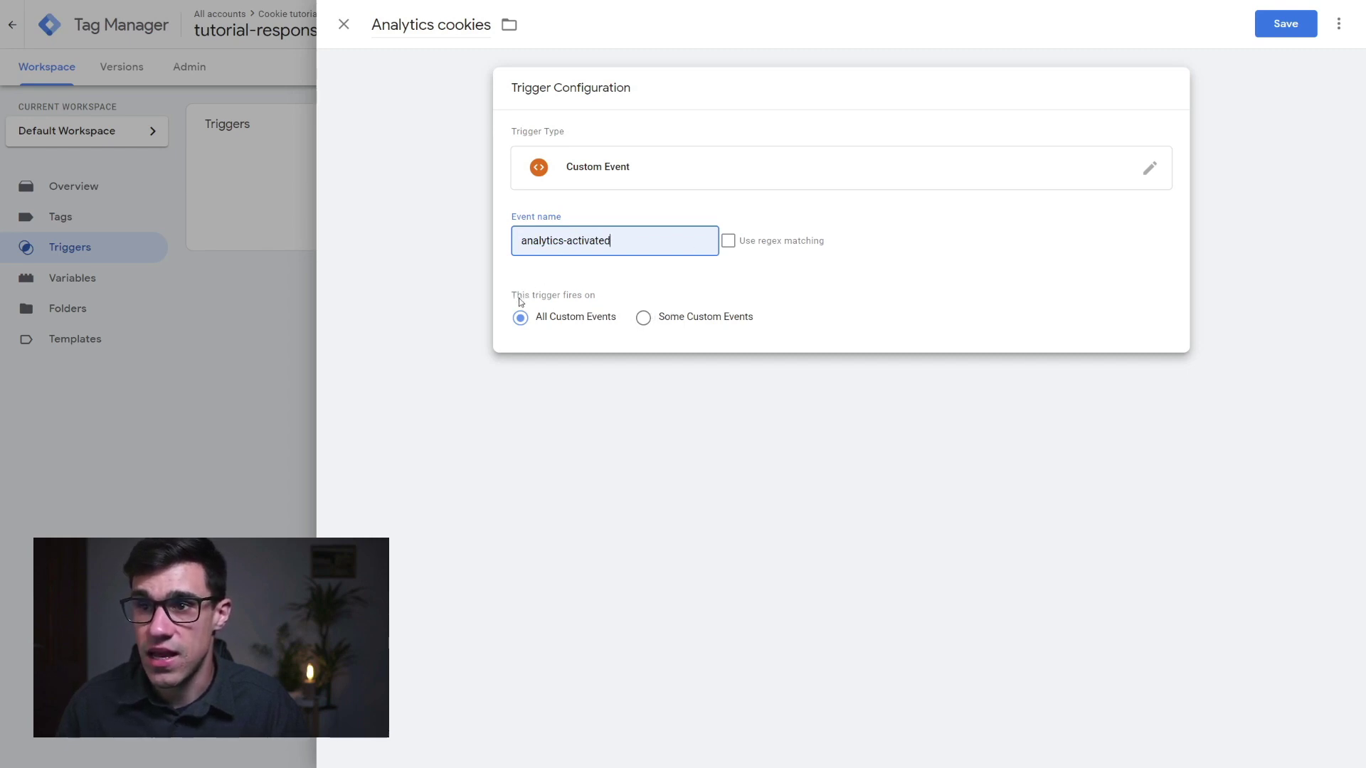
# Limit it to Event equals analytics-activated and save the trigger.
pyautogui.click(712, 325)
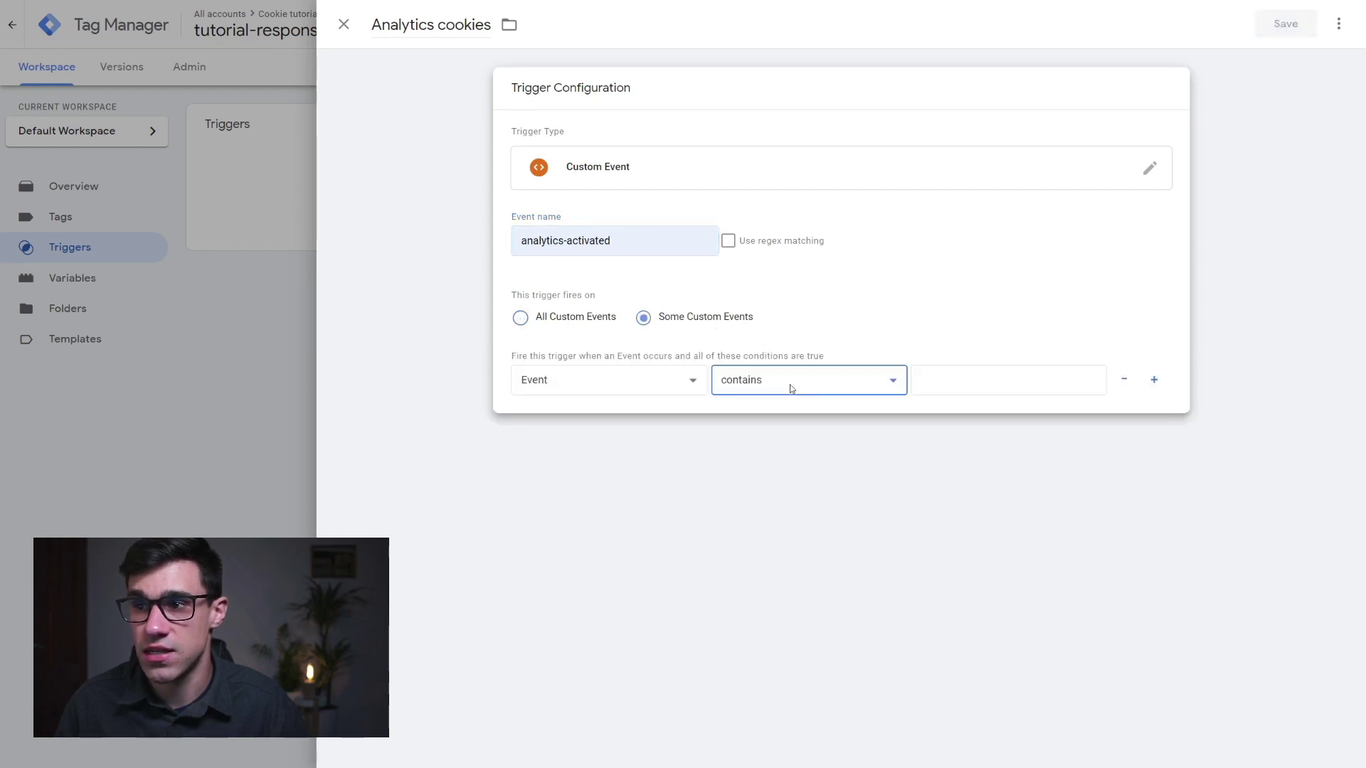
pyautogui.click(779, 407)
pyautogui.click(993, 387)
pyautogui.write('a')
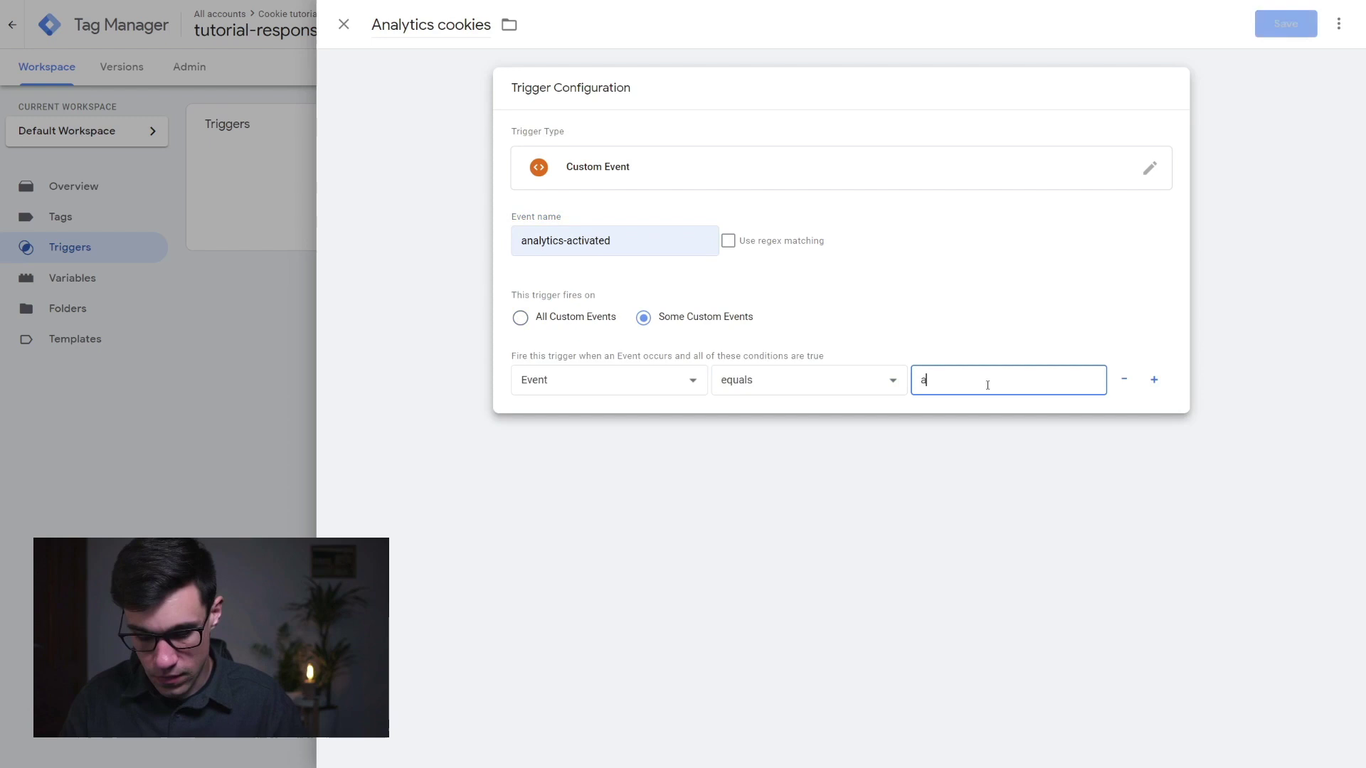
pyautogui.write('nalytics-')
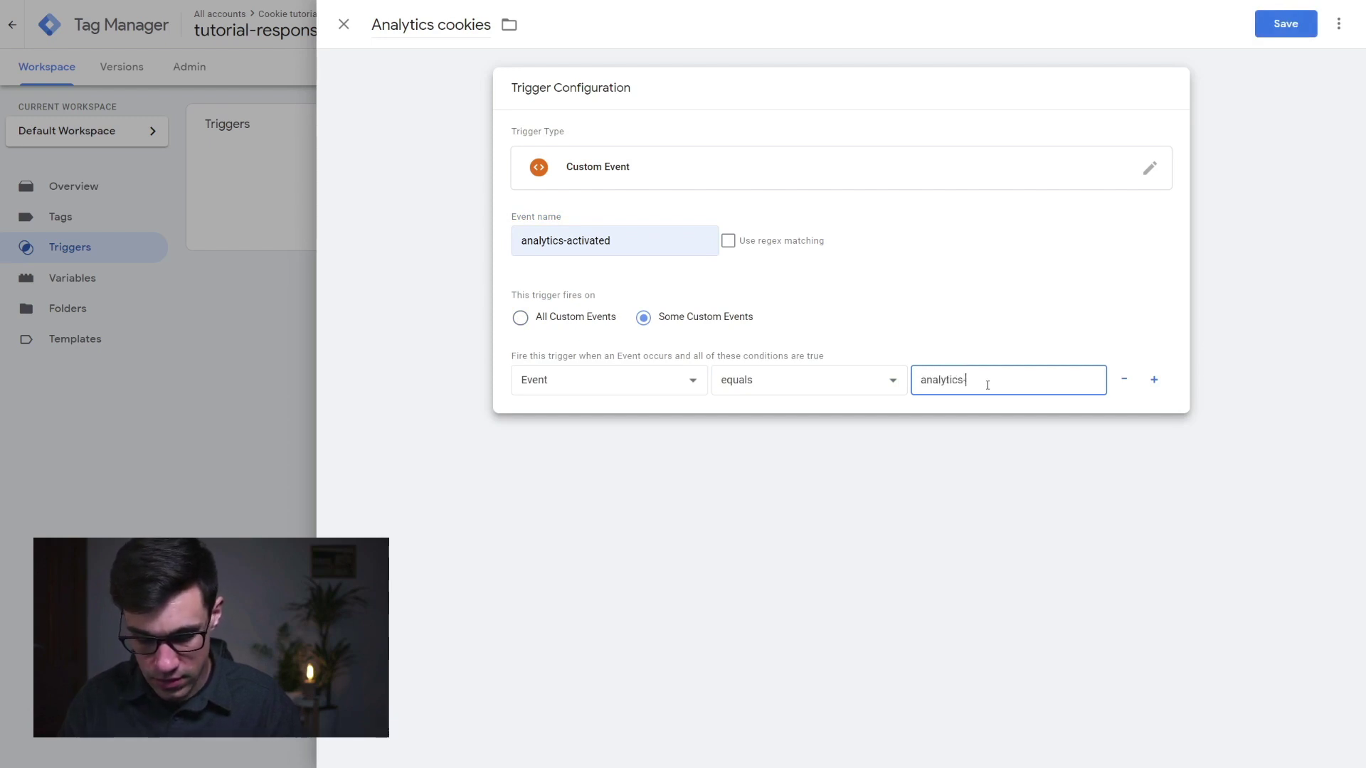
pyautogui.write('activated')
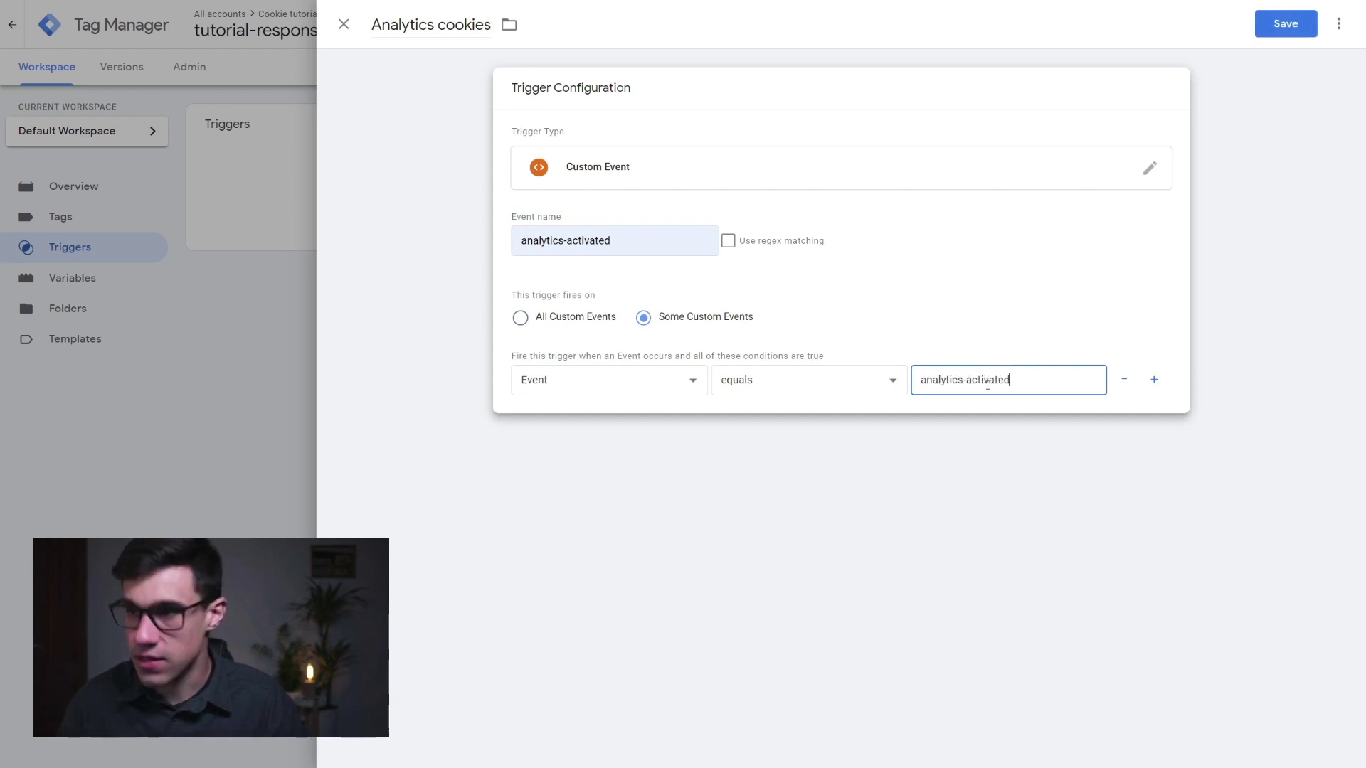
pyautogui.click(1284, 25)
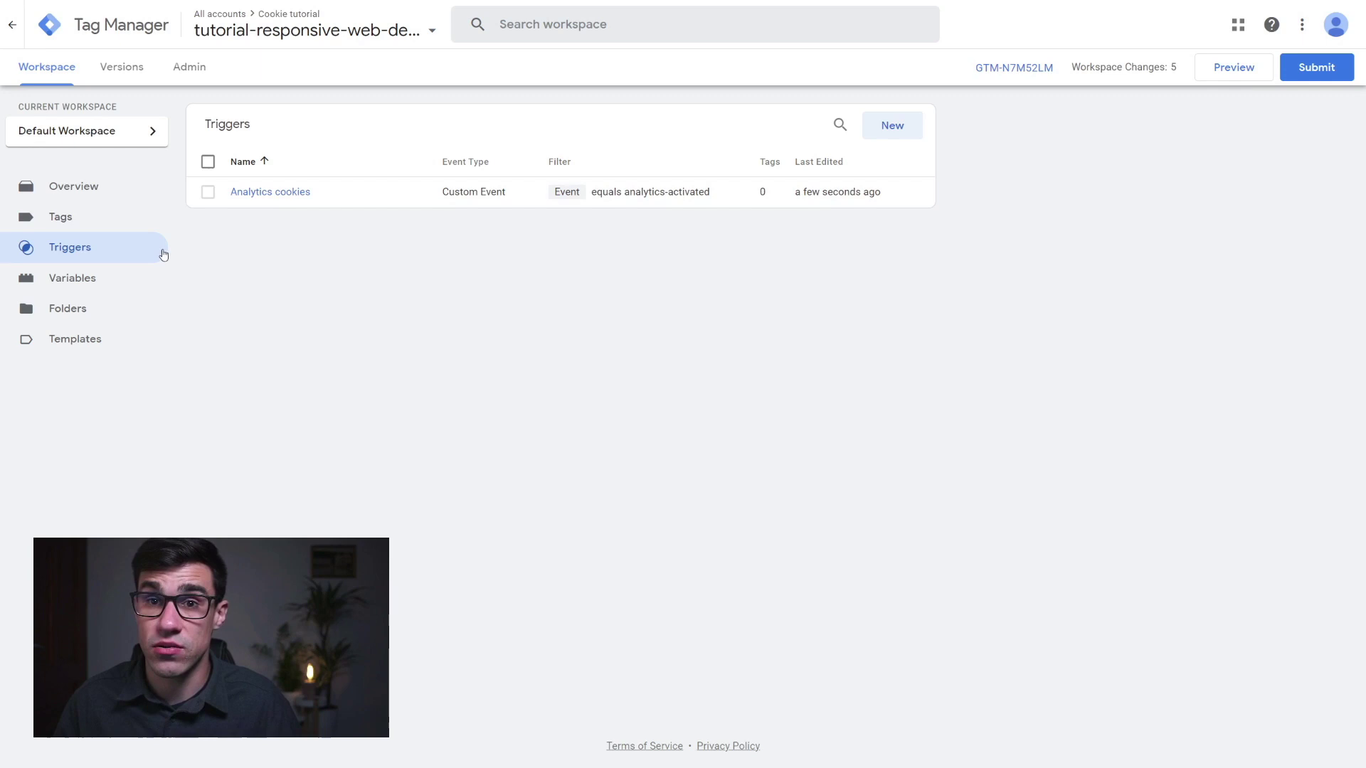
# Start a new trigger named 'Marketing cookies'.
pyautogui.click(893, 135)
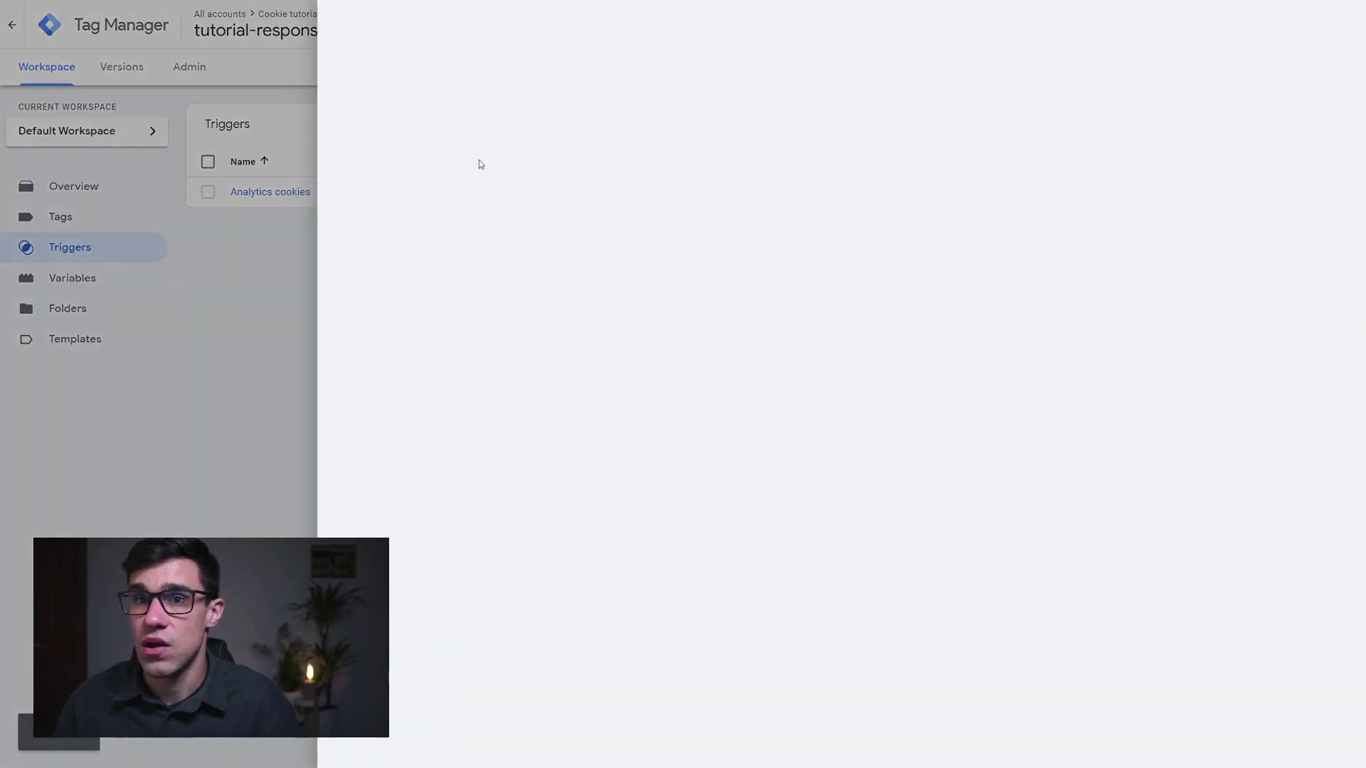
pyautogui.doubleClick(465, 25)
pyautogui.hotkey('ctrl', 'a')
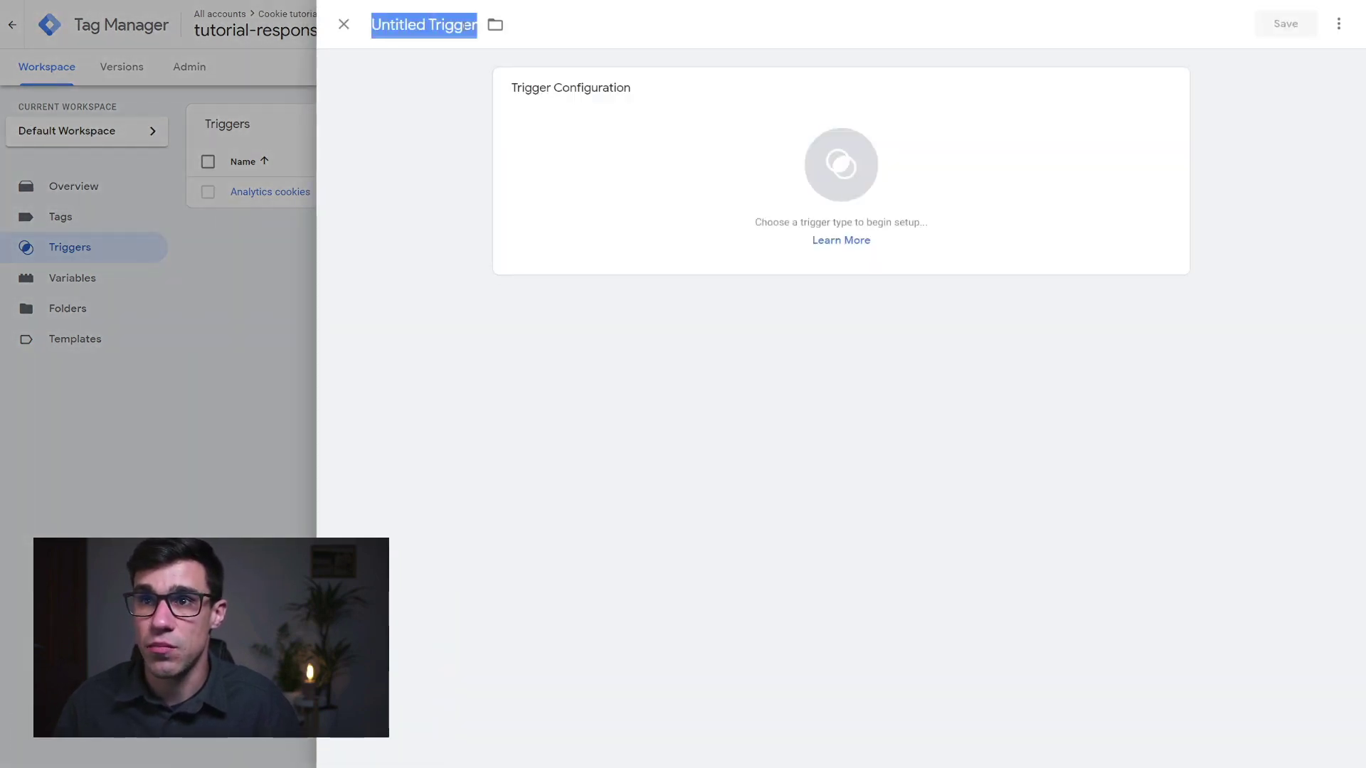
pyautogui.write('Mar')
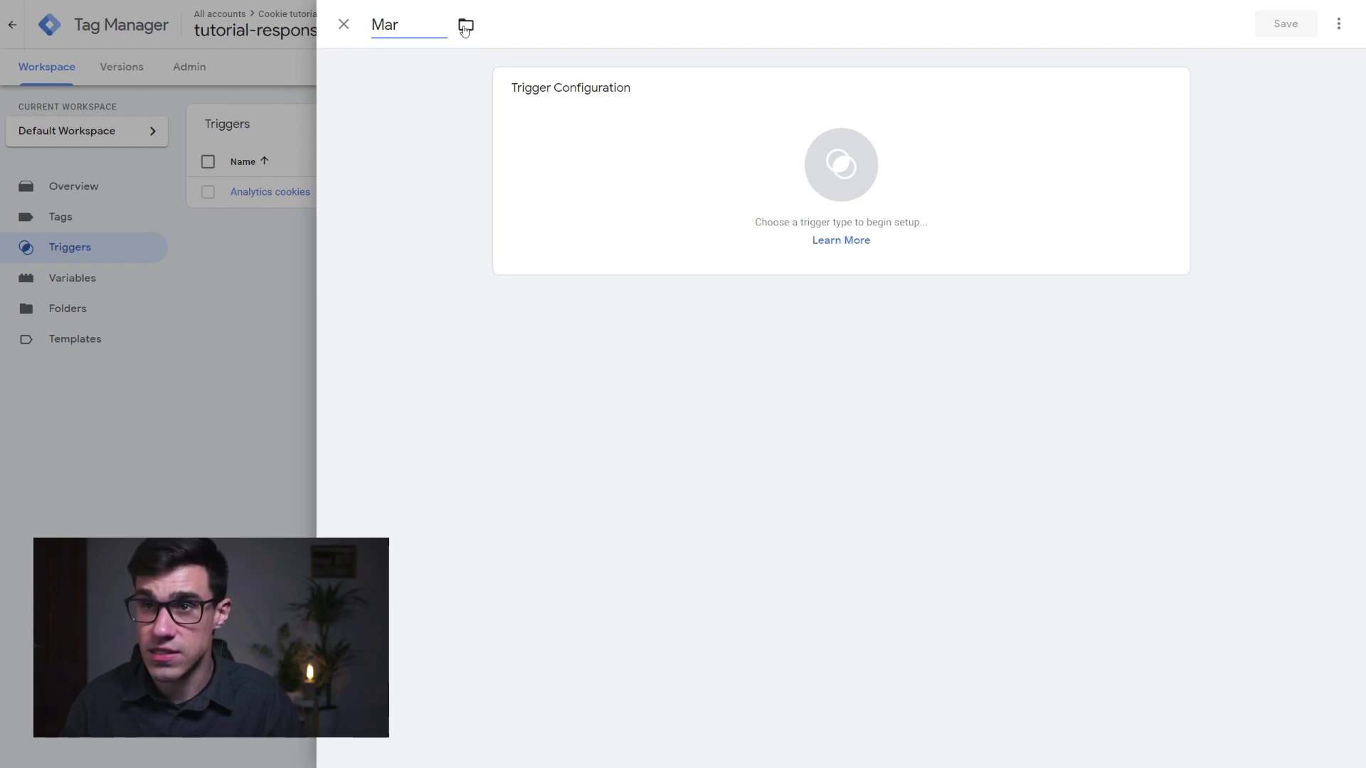
pyautogui.write('keting co')
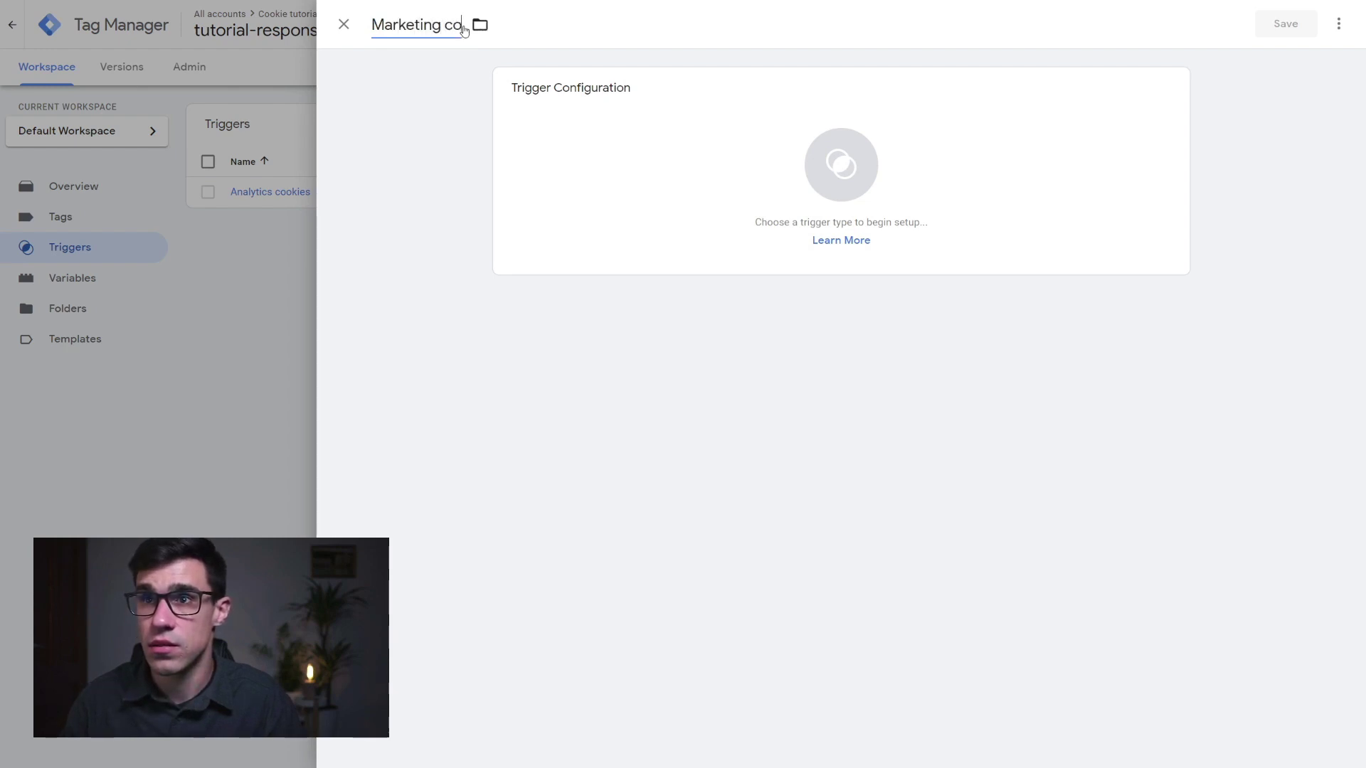
pyautogui.write('kies')
# Make it a Custom Event trigger with event name marketing-activated.
pyautogui.click(647, 129)
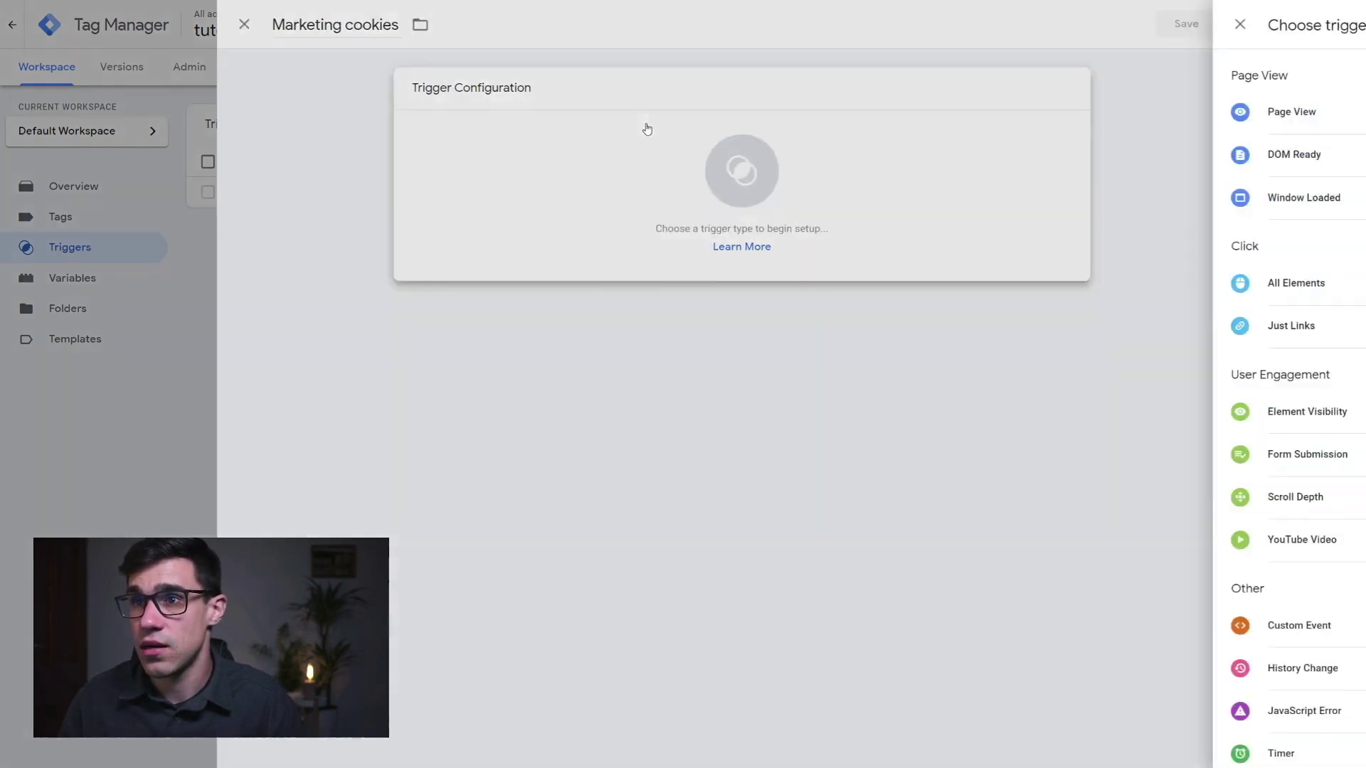
pyautogui.click(951, 631)
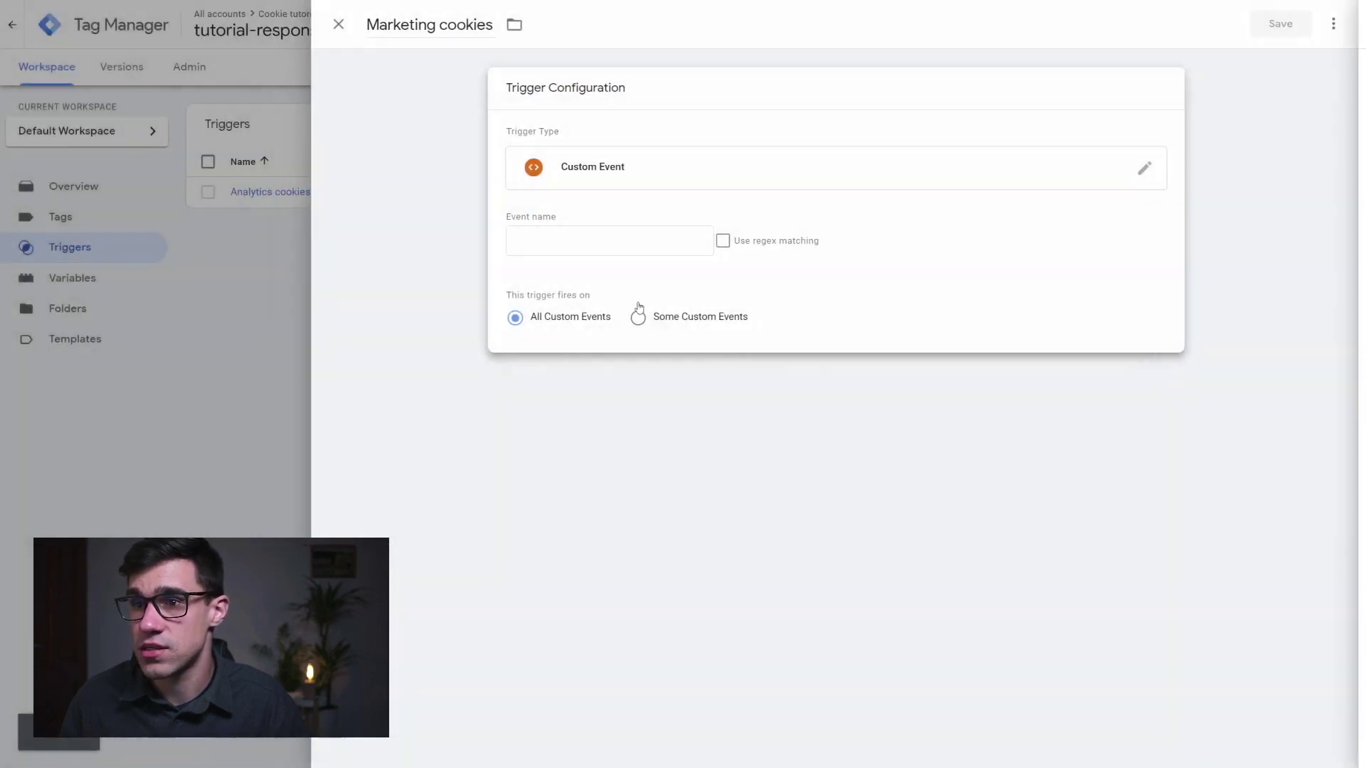
pyautogui.click(592, 242)
pyautogui.write('marketing-activated')
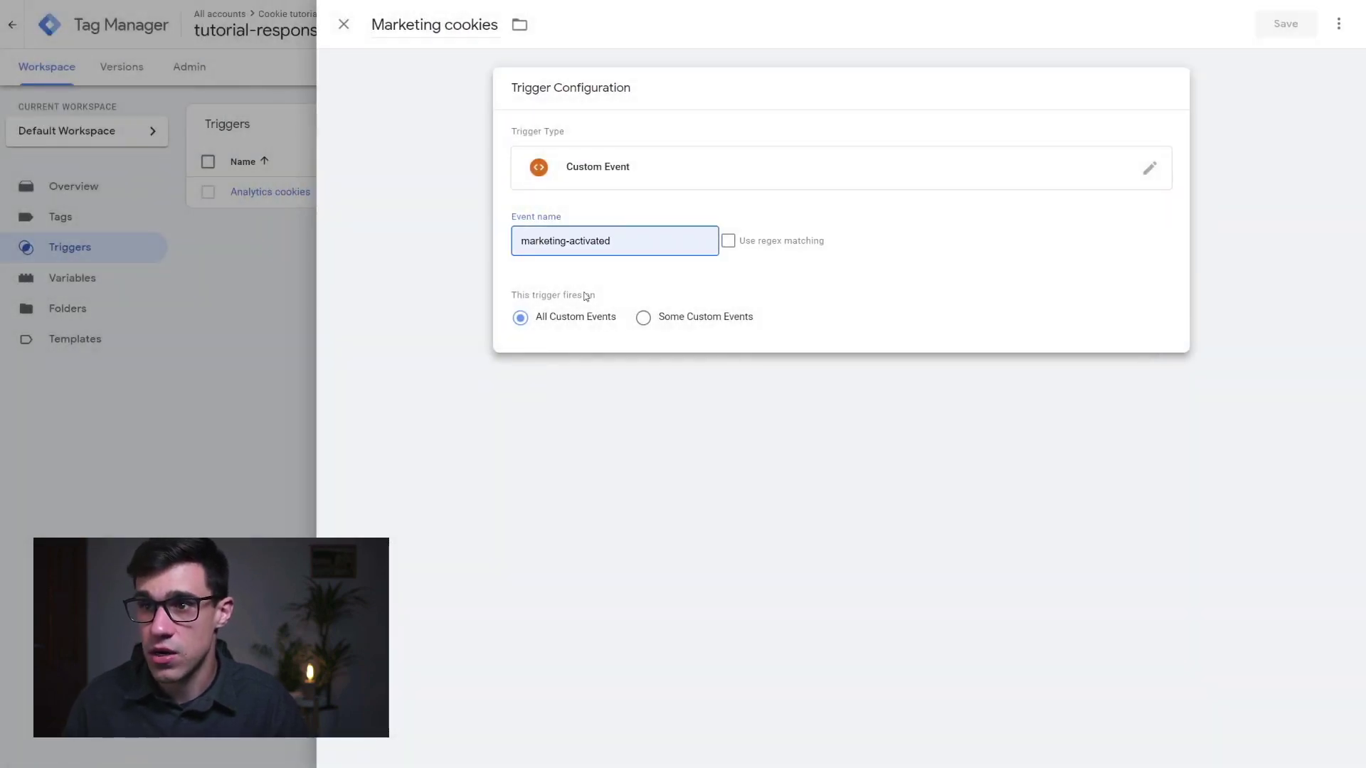
# Add the condition Event equals marketing-activated and save the trigger.
pyautogui.click(656, 322)
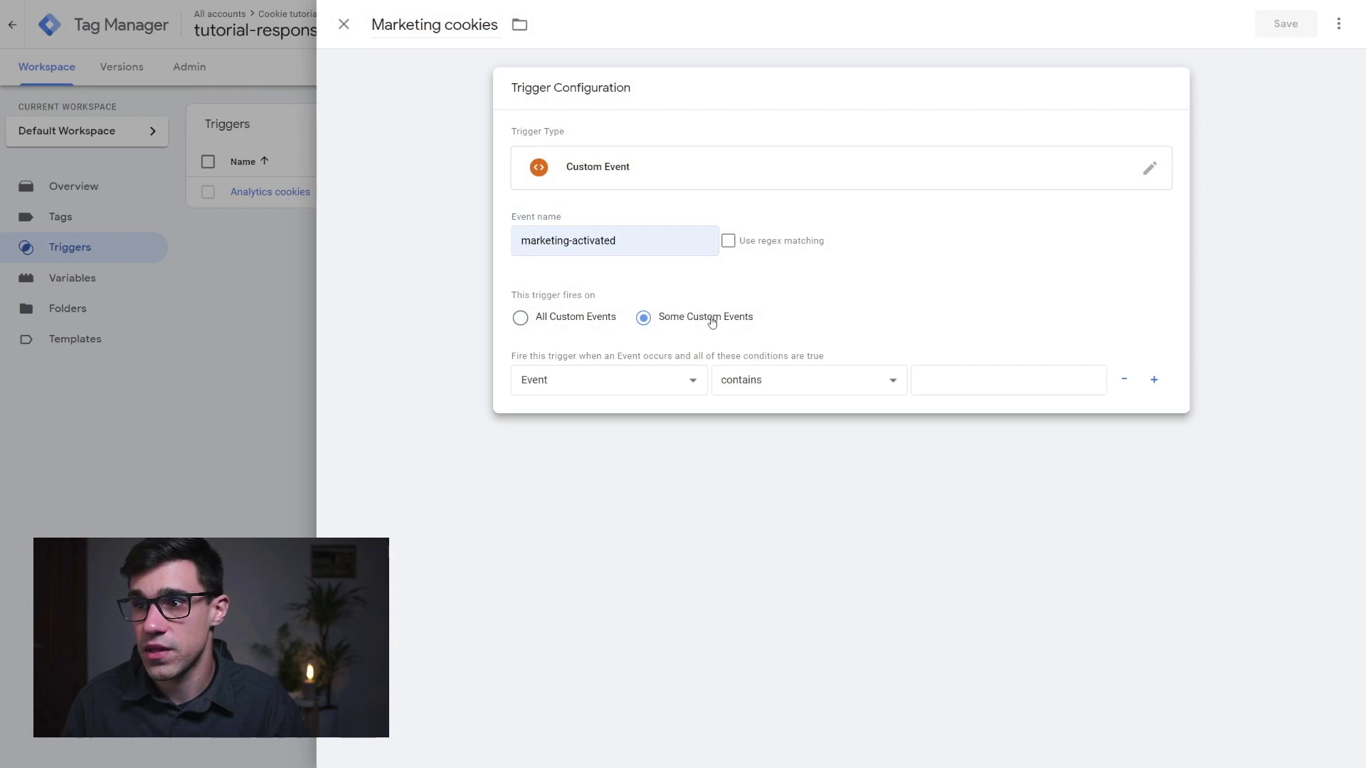
pyautogui.click(669, 384)
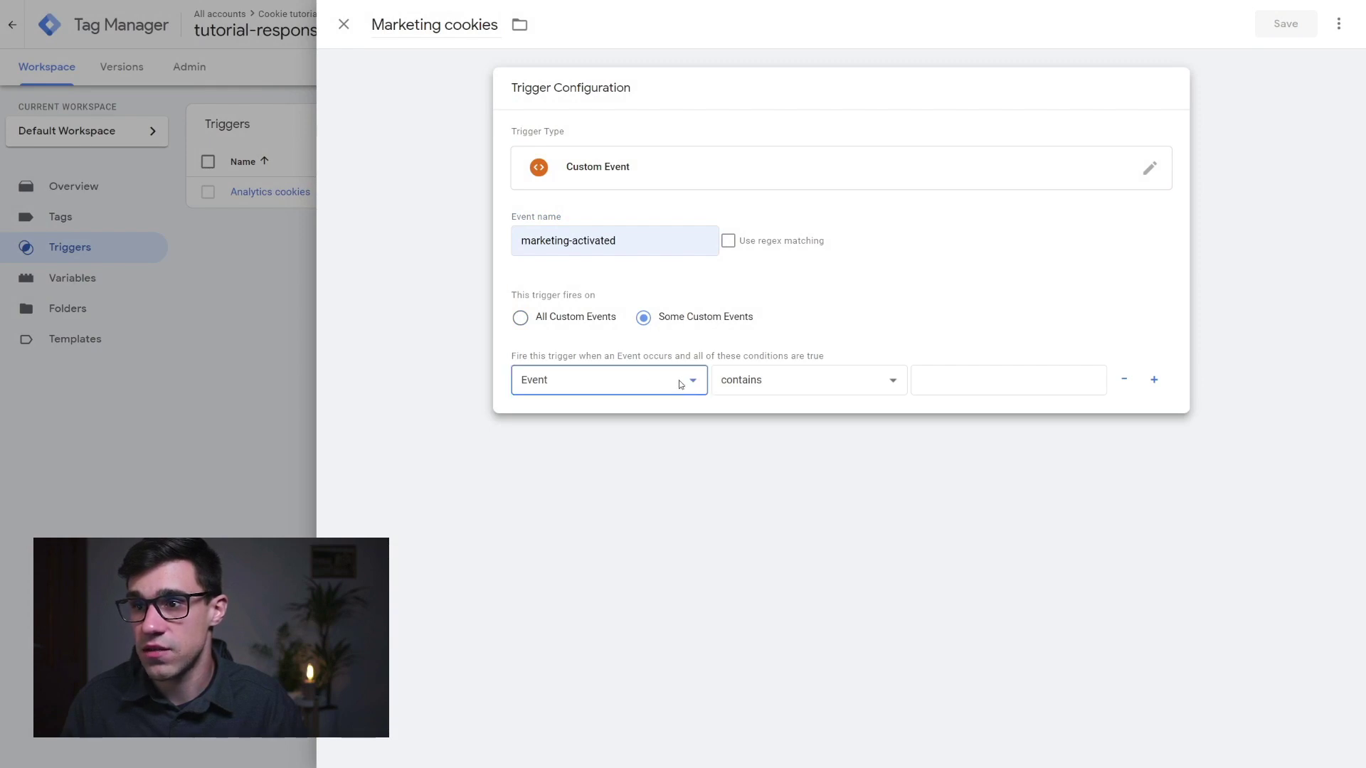
pyautogui.click(770, 384)
pyautogui.click(756, 407)
pyautogui.click(927, 380)
pyautogui.write('m')
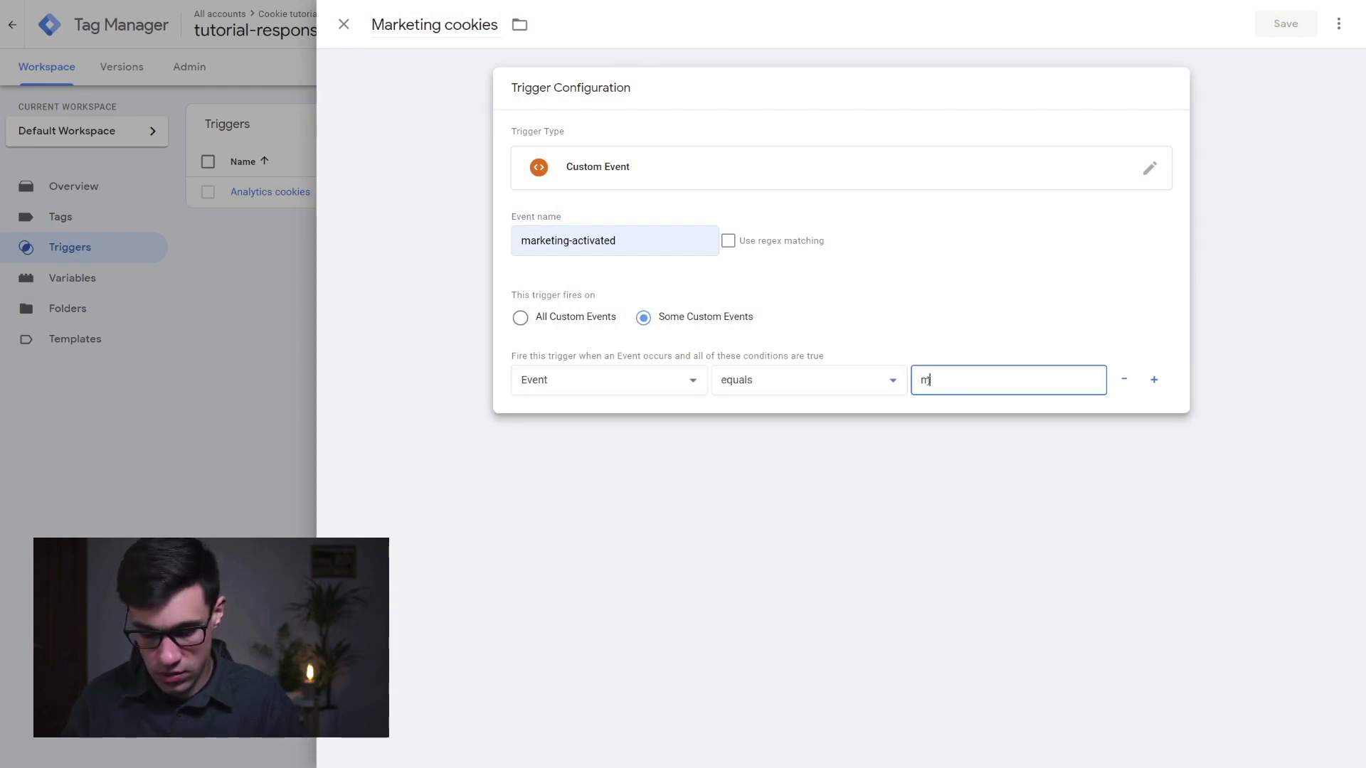
pyautogui.write('ark')
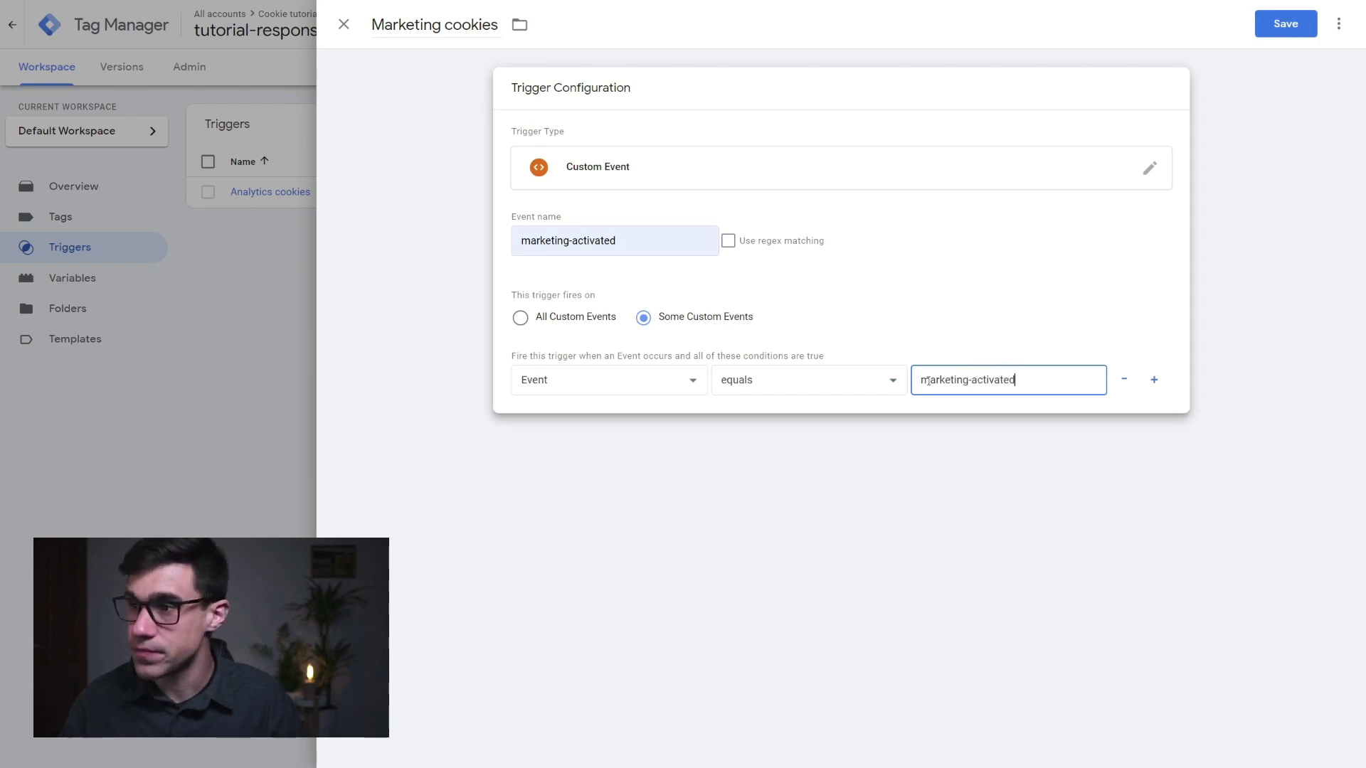
pyautogui.write('eting-activated')
pyautogui.click(1286, 25)
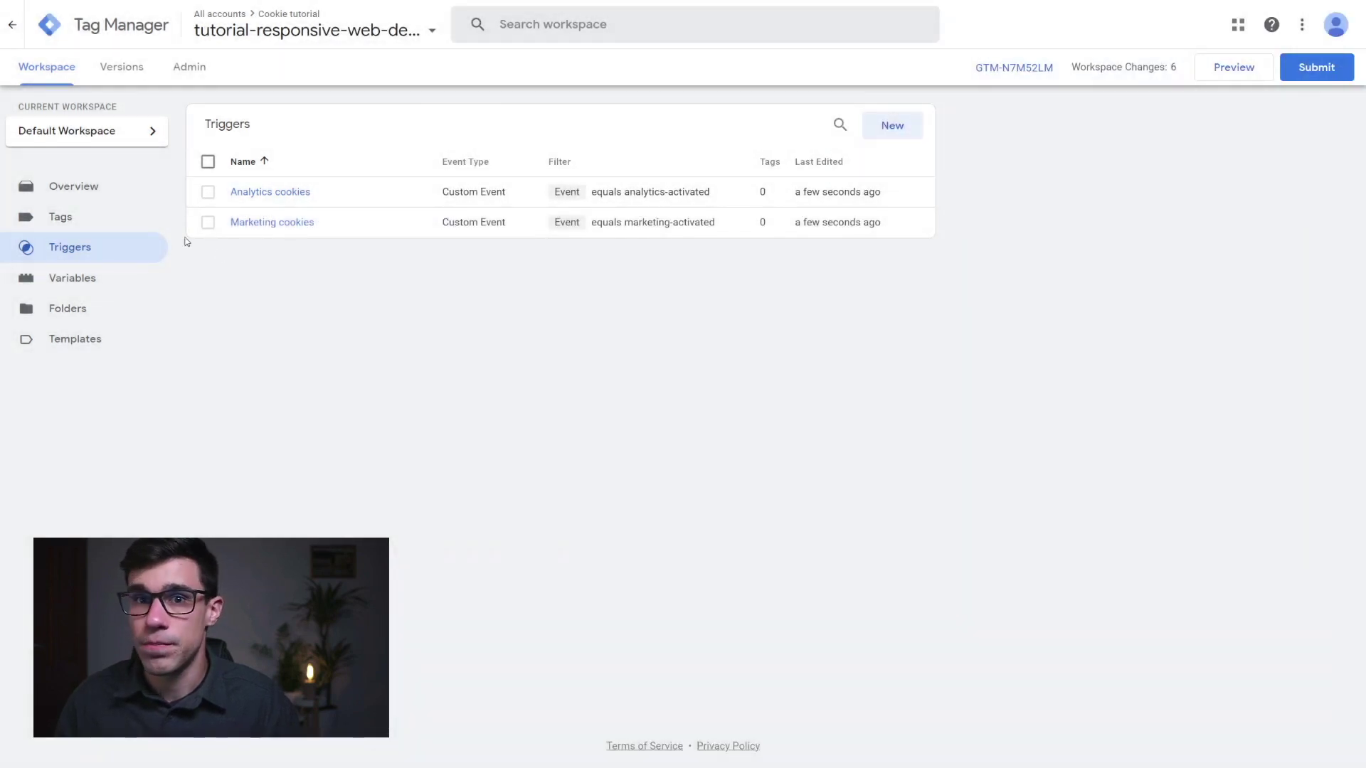
# Switch to the Tags list and select the GA 4 tag.
pyautogui.click(61, 221)
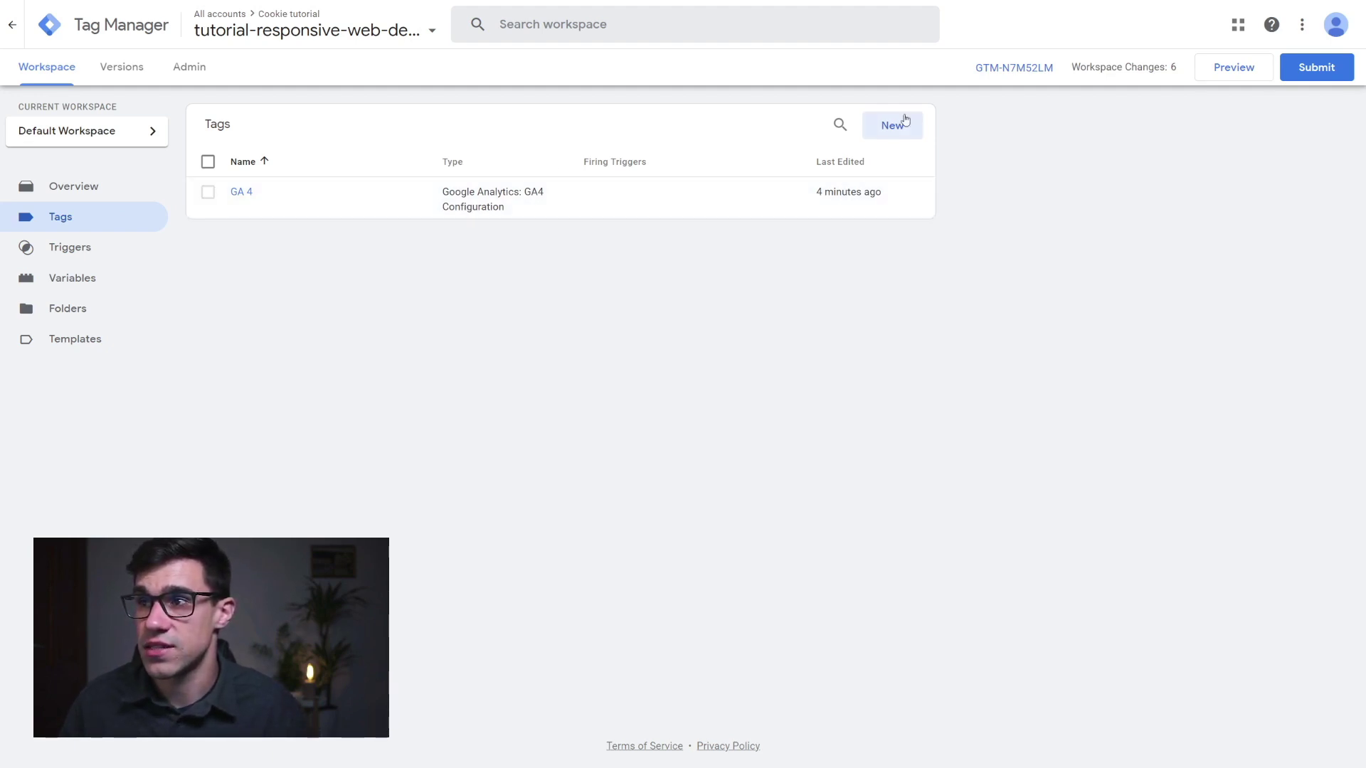
pyautogui.click(499, 200)
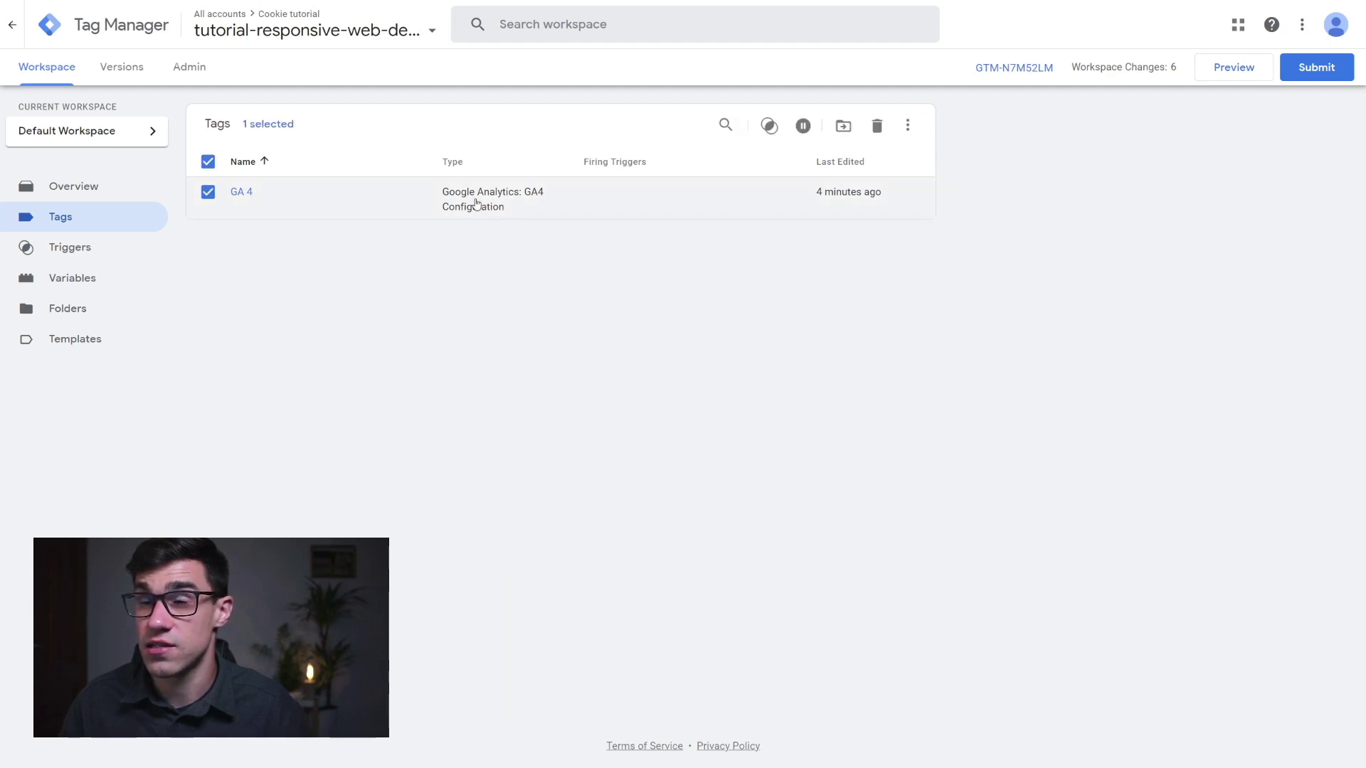
pyautogui.click(478, 207)
pyautogui.click(489, 212)
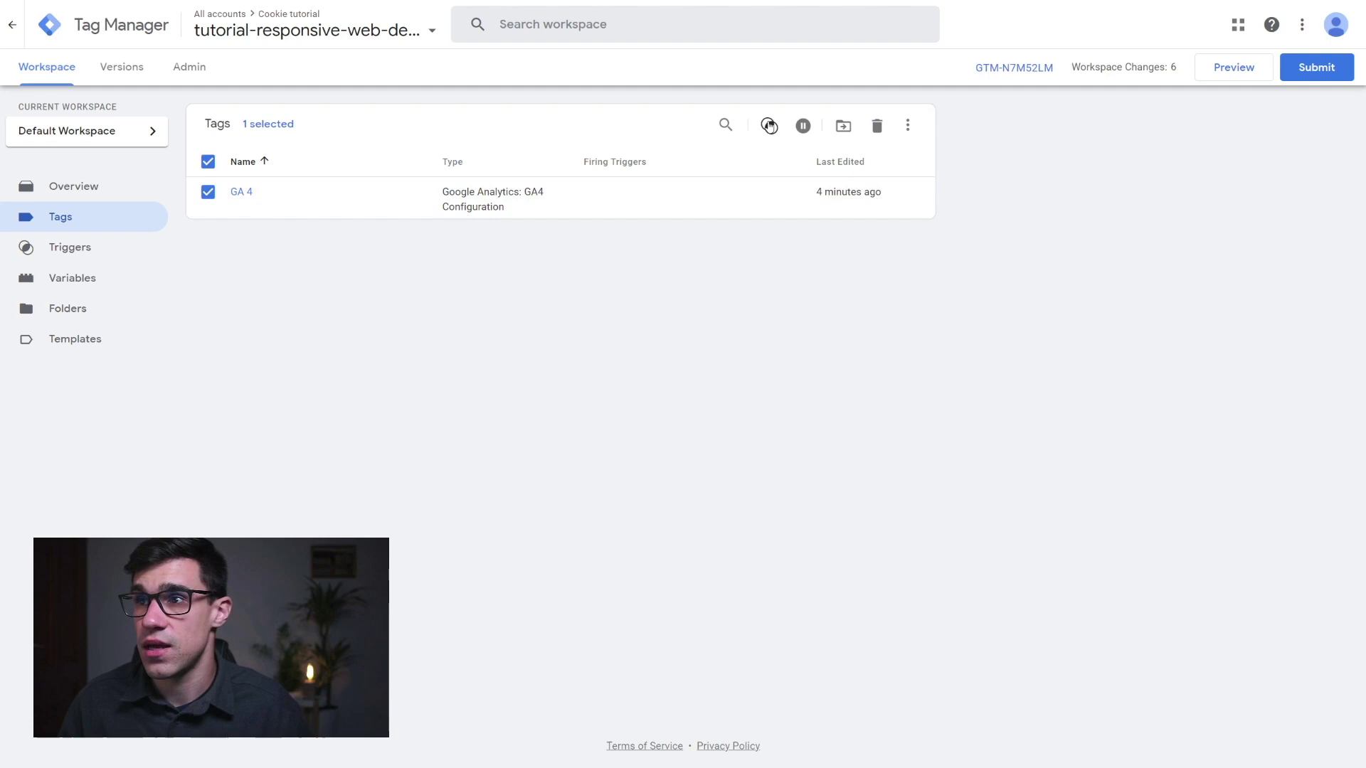
# Set Analytics cookies as the GA 4 tag's firing trigger and save the tag.
pyautogui.click(770, 128)
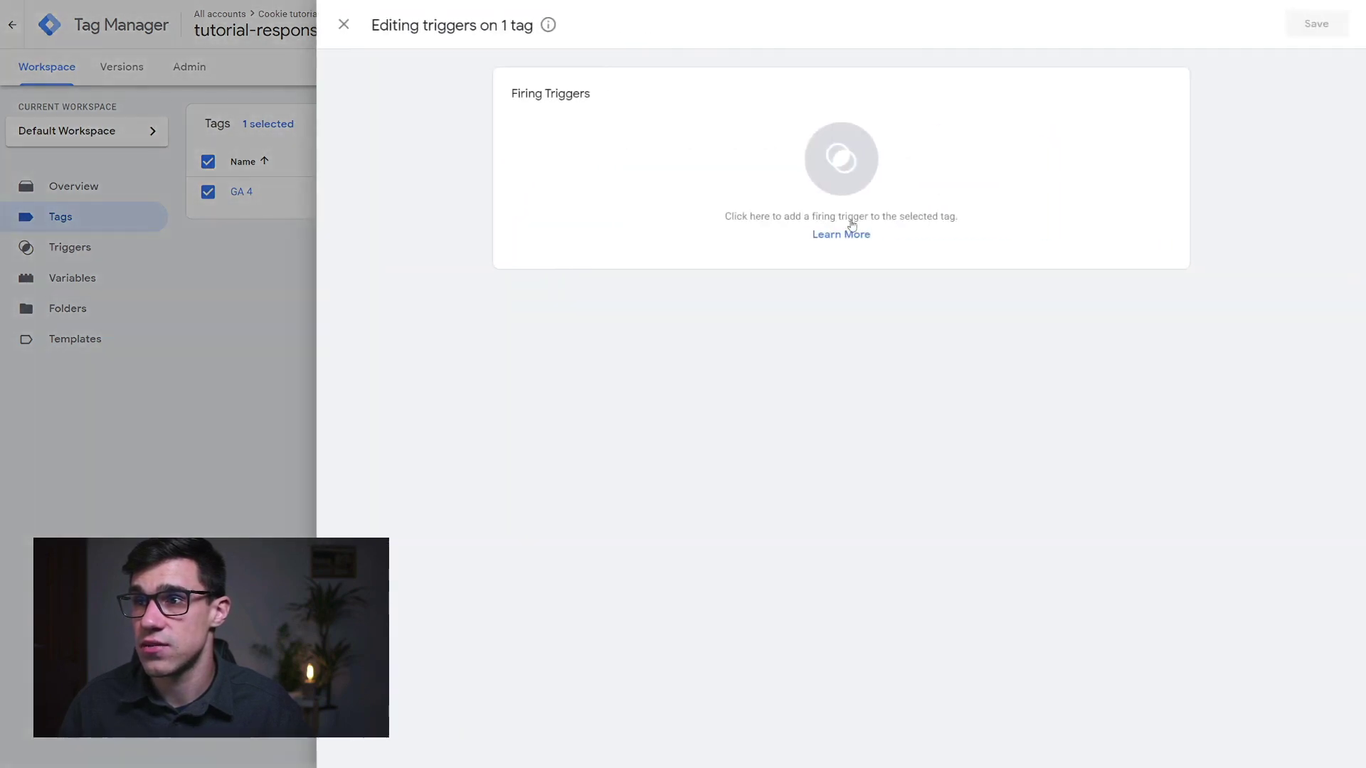
pyautogui.click(783, 143)
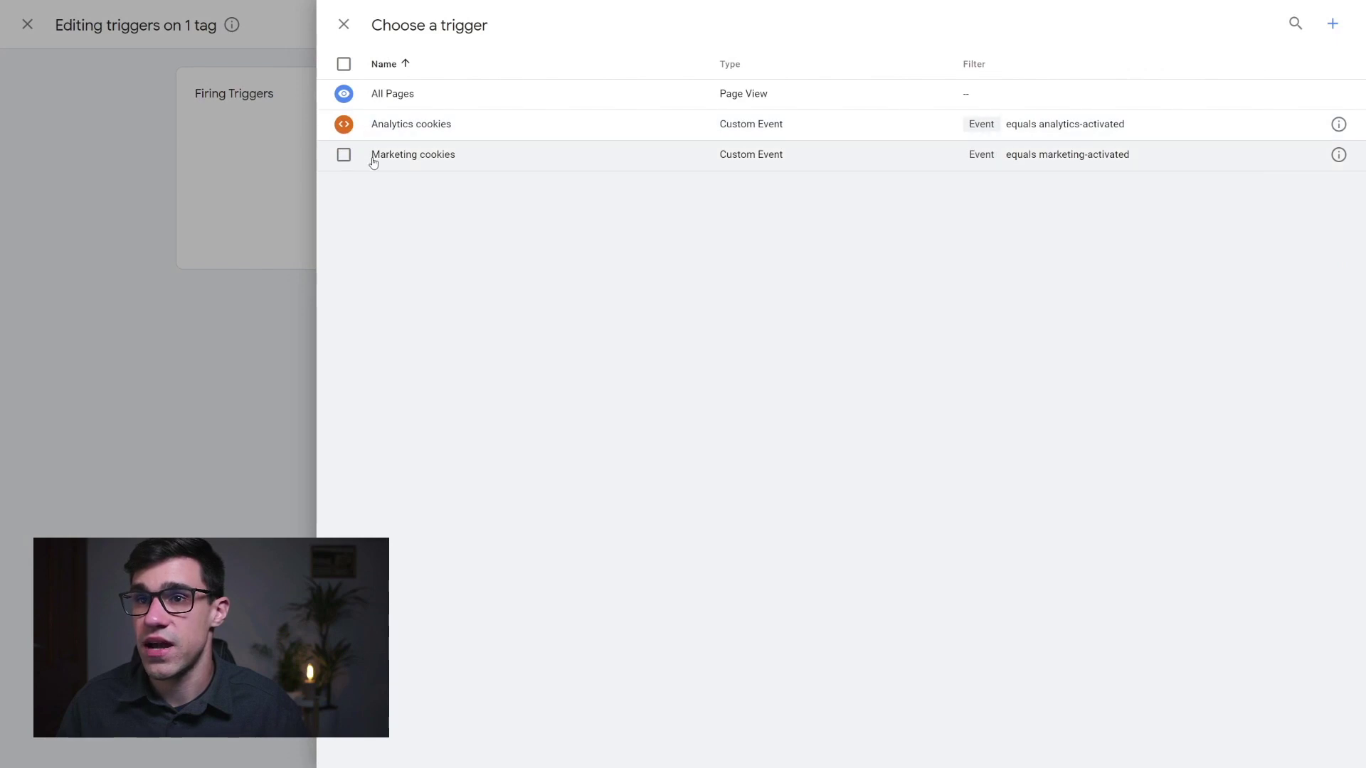
pyautogui.click(407, 128)
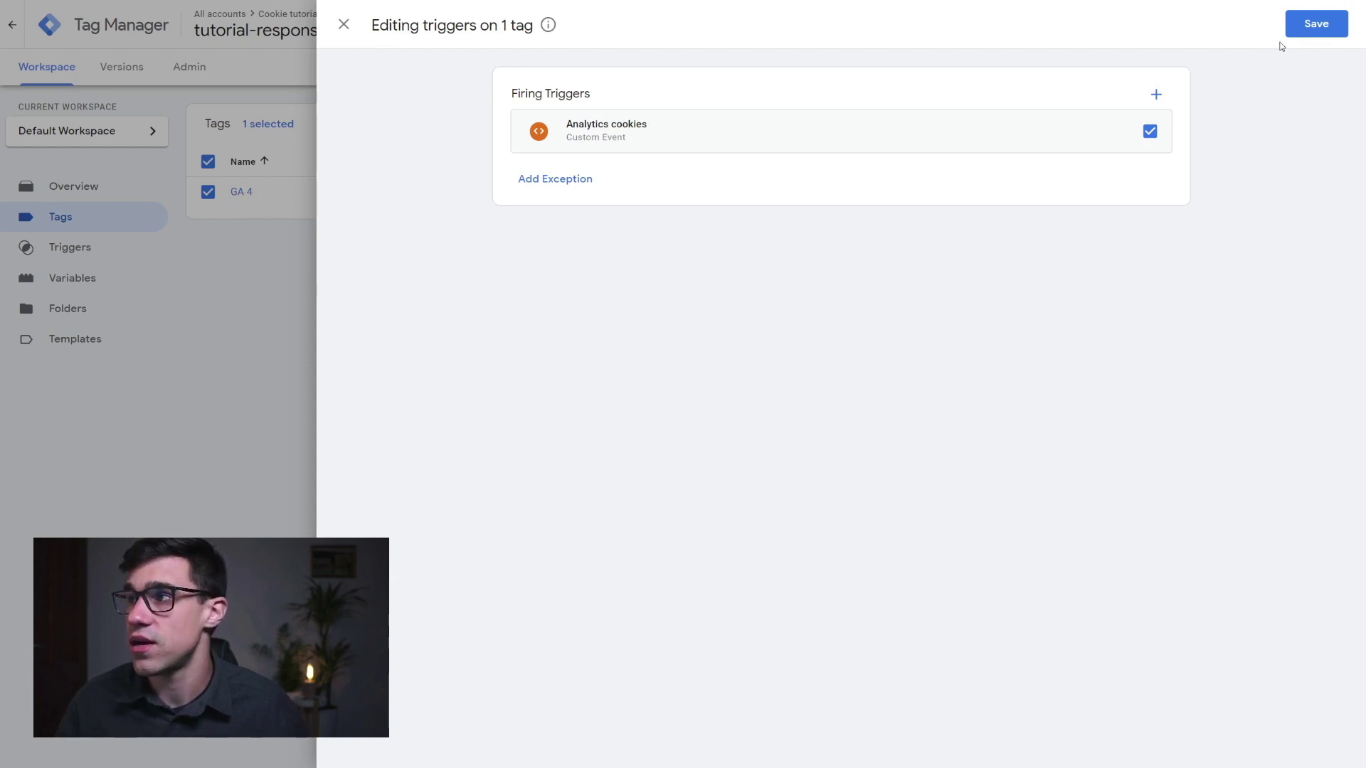
pyautogui.click(1316, 24)
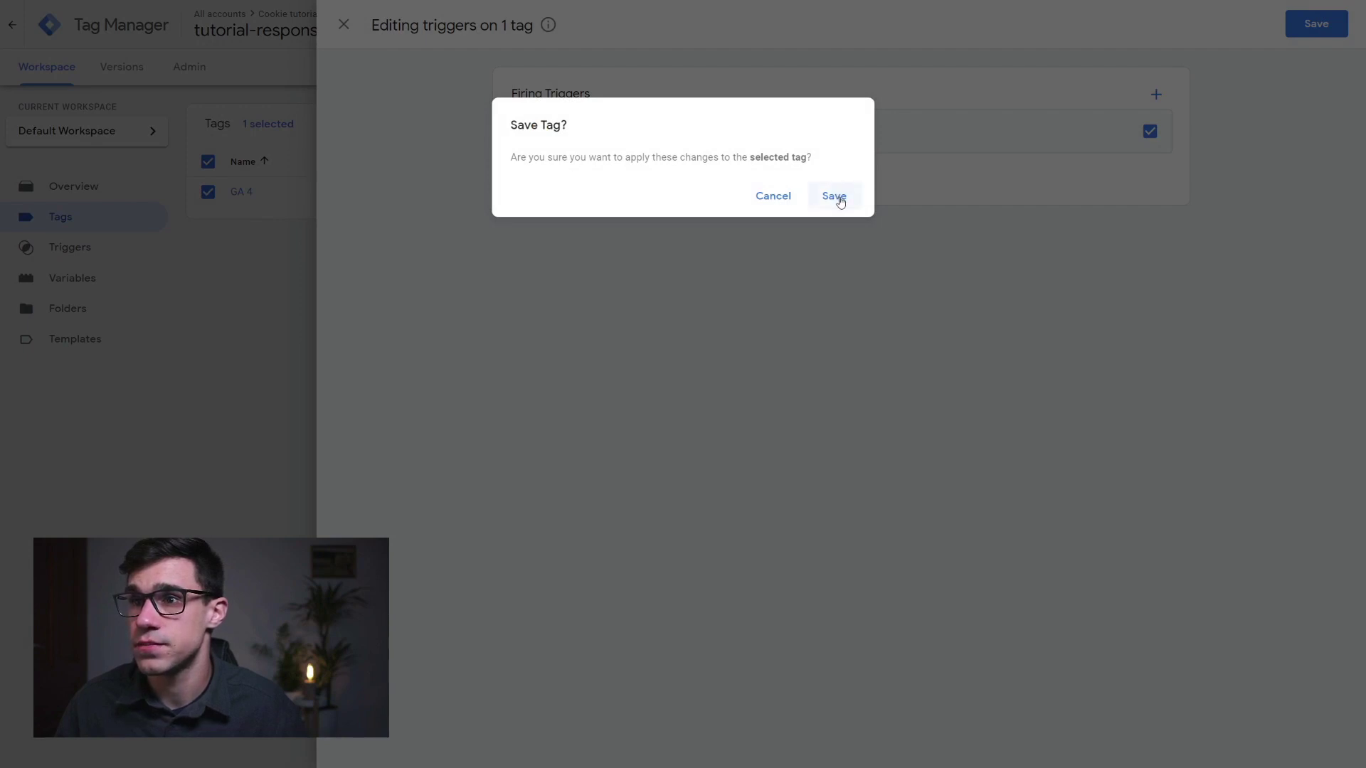
pyautogui.click(835, 197)
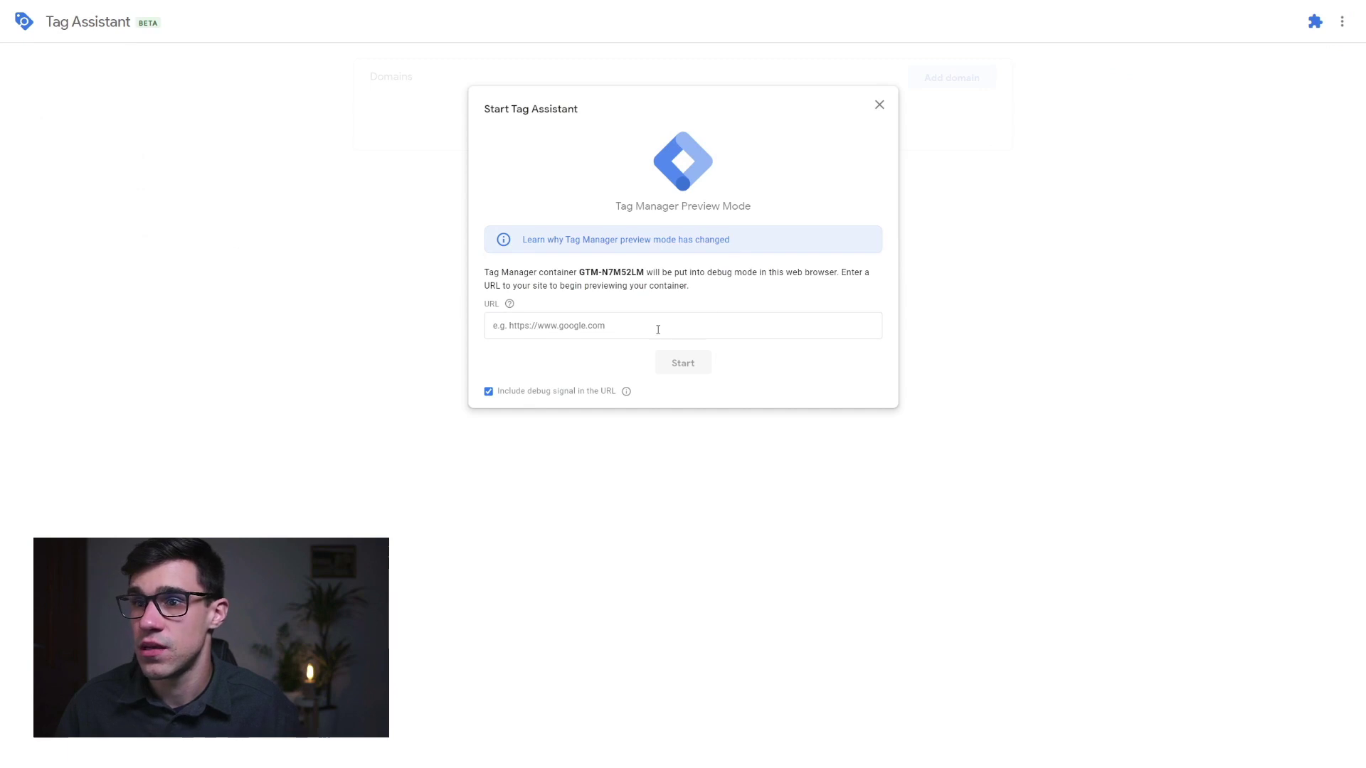
# Copy the Cookie Consent Tutorial site's address from its browser tab.
pyautogui.click(618, 324)
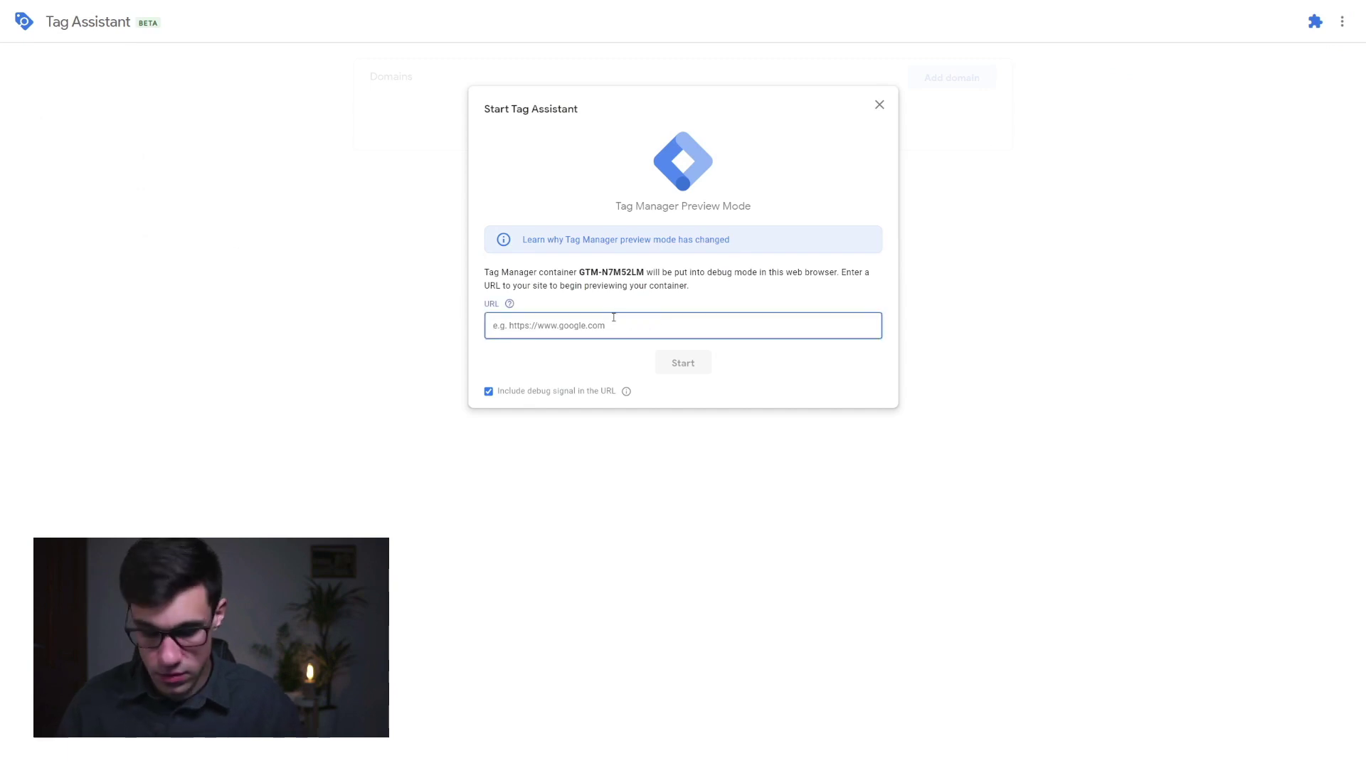
pyautogui.write('tuto')
pyautogui.press('BackSpace')
pyautogui.press('BackSpace')
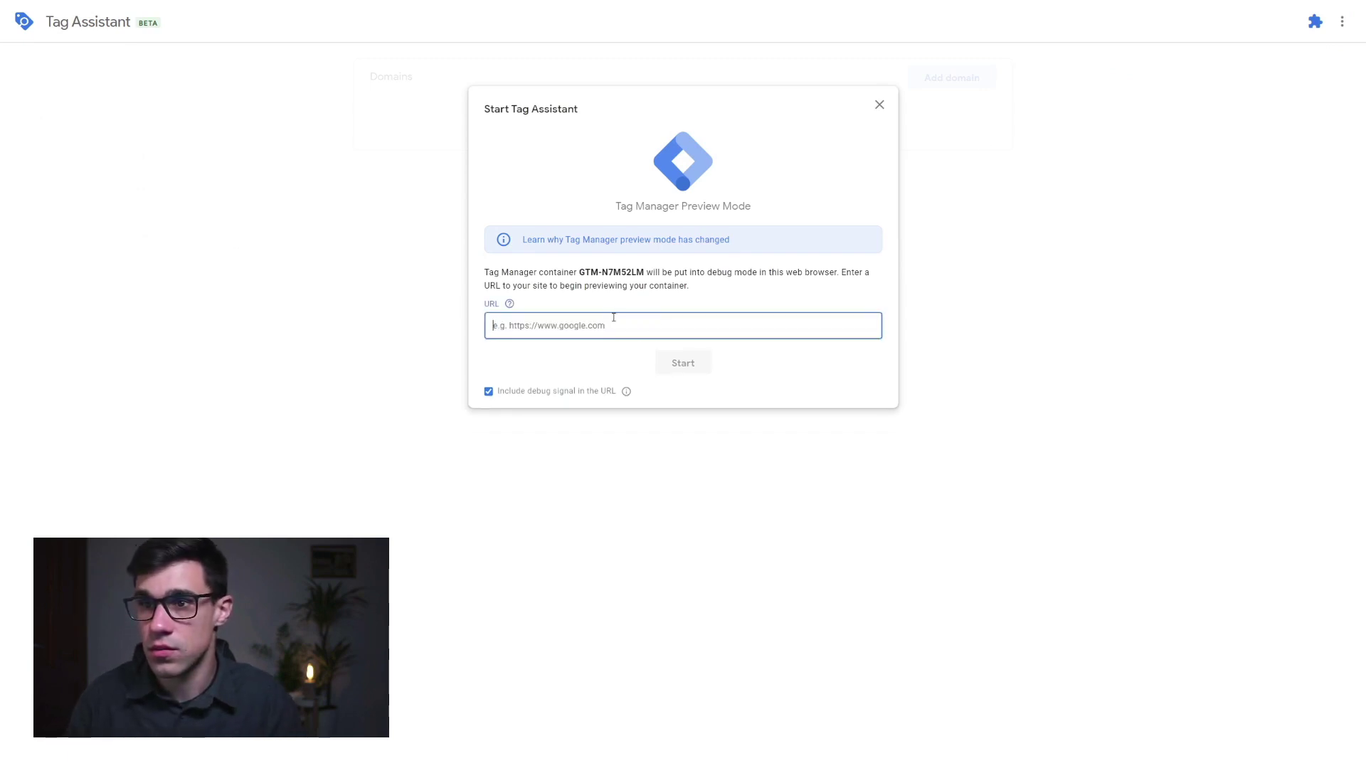
pyautogui.press('F11')
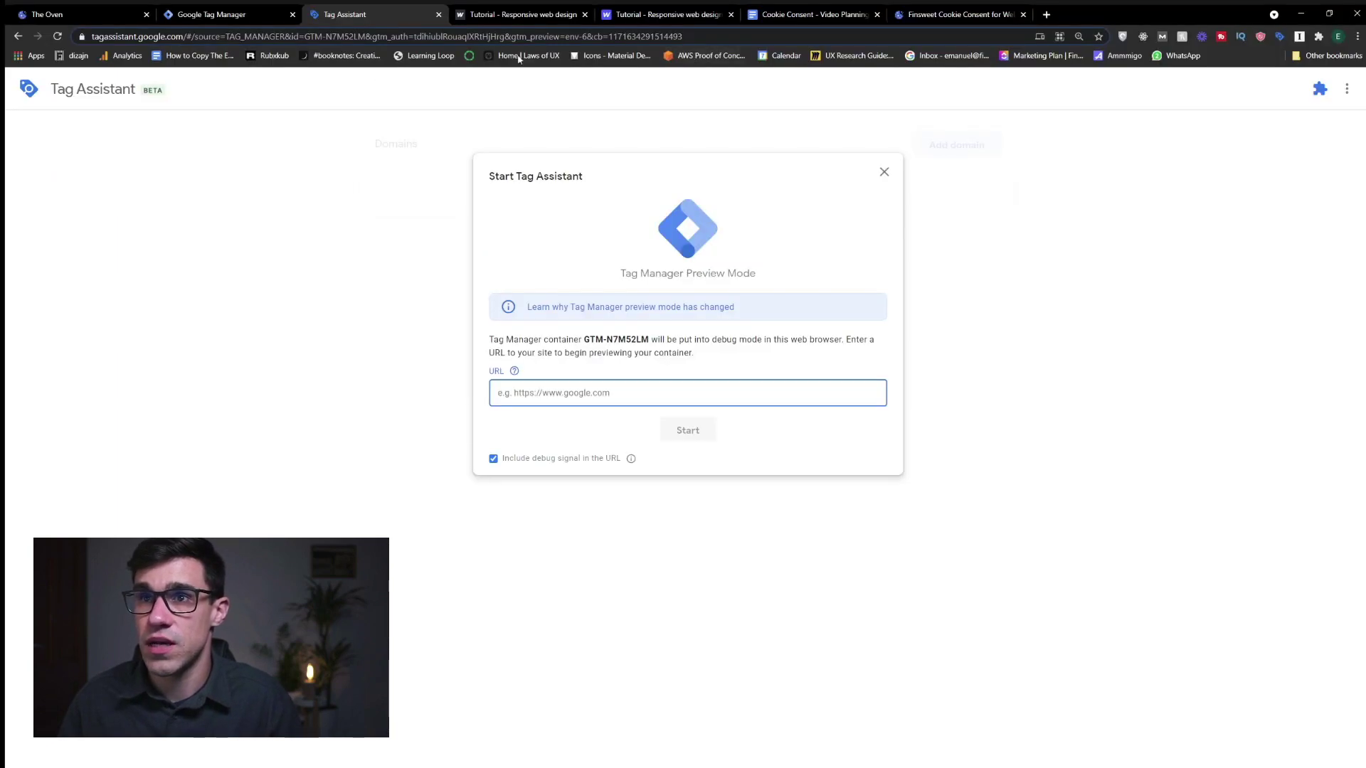
pyautogui.click(517, 16)
pyautogui.click(511, 38)
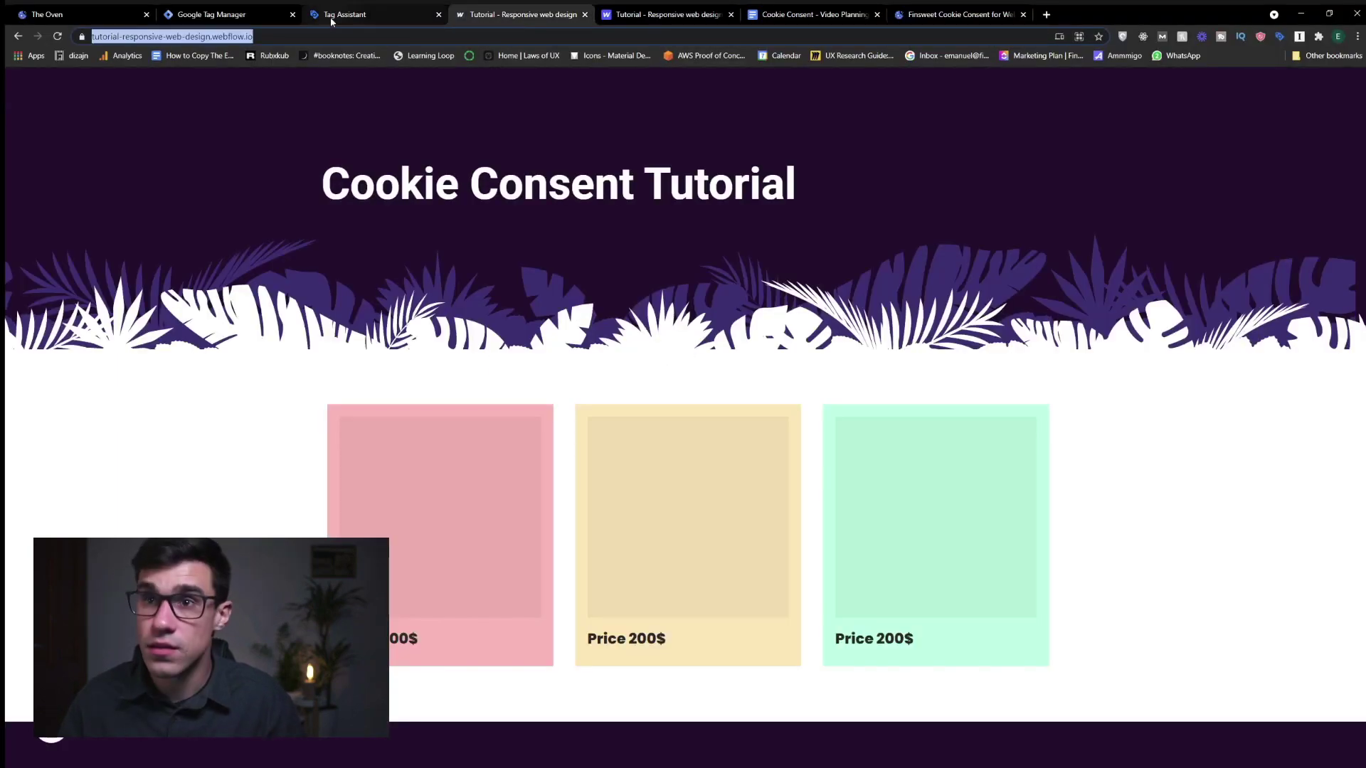
# Paste that address into Tag Assistant's URL field and start the preview.
pyautogui.click(363, 14)
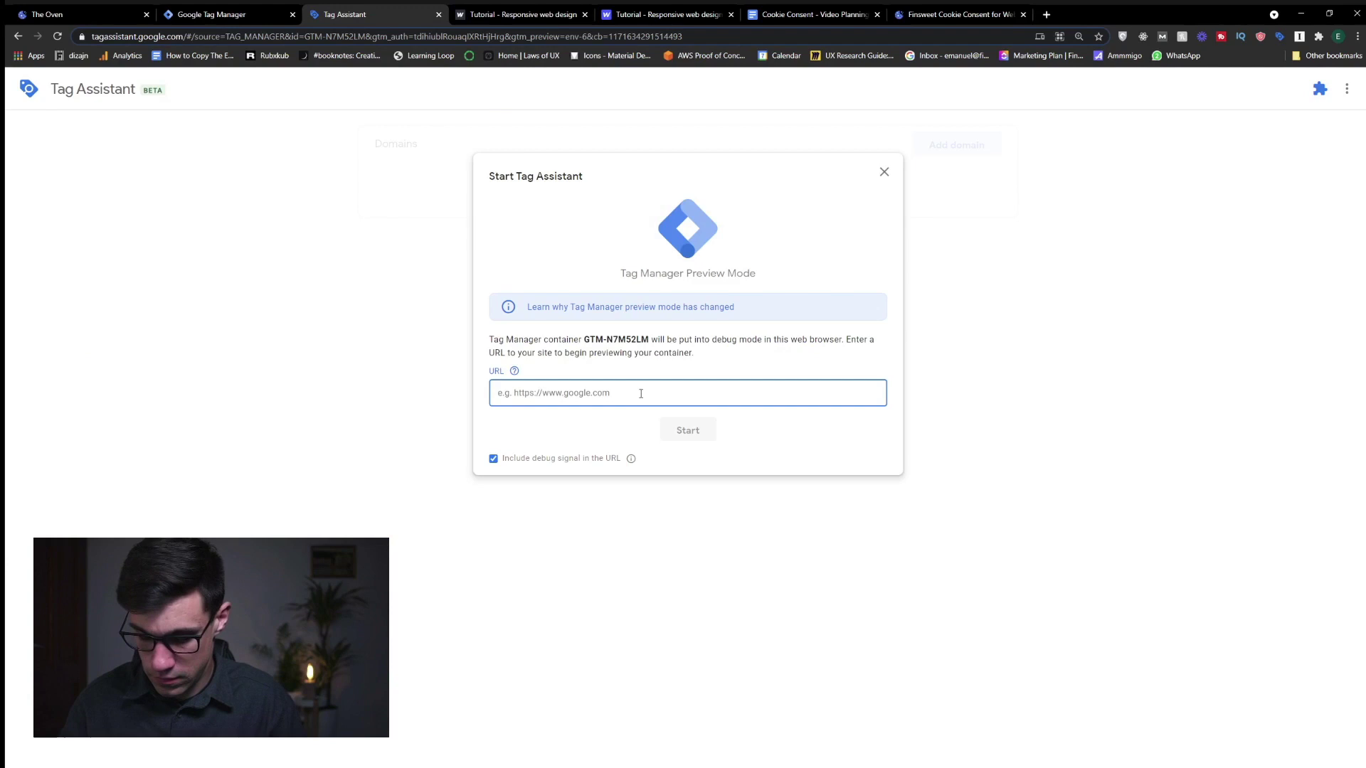
pyautogui.press('F11')
pyautogui.click(614, 326)
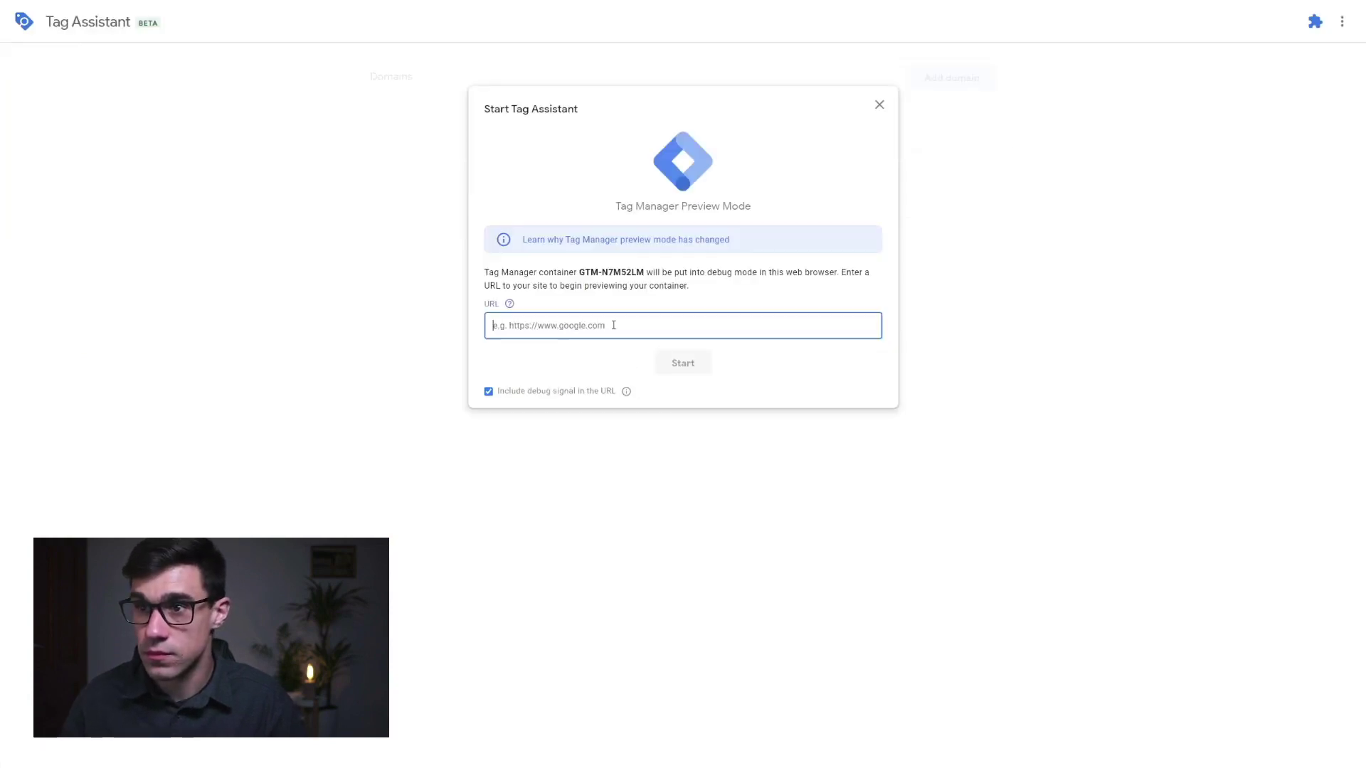
pyautogui.hotkey('ctrl', 'v')
pyautogui.press('Return')
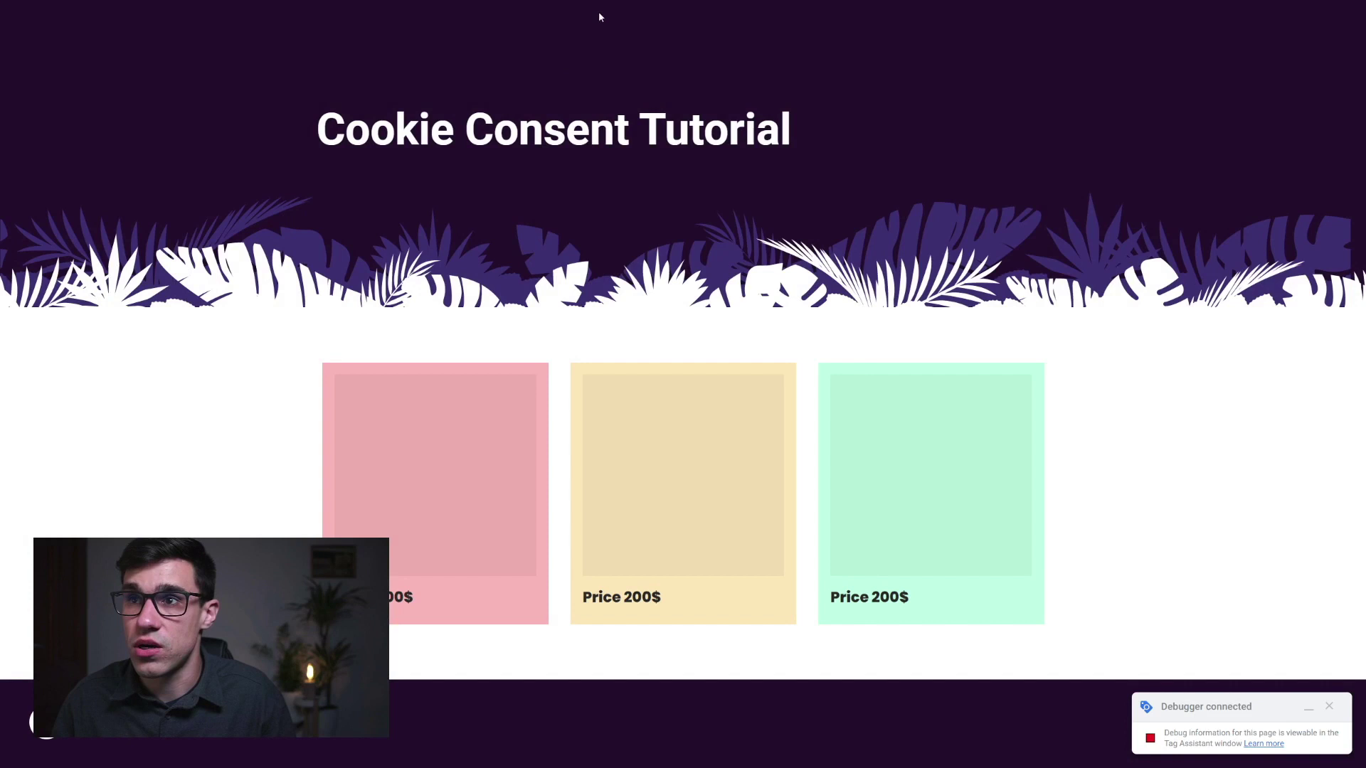
# Inspect the fired GA 4 tag's details on the analytics-activated event, then close them.
pyautogui.hotkey('alt', 'Tab')
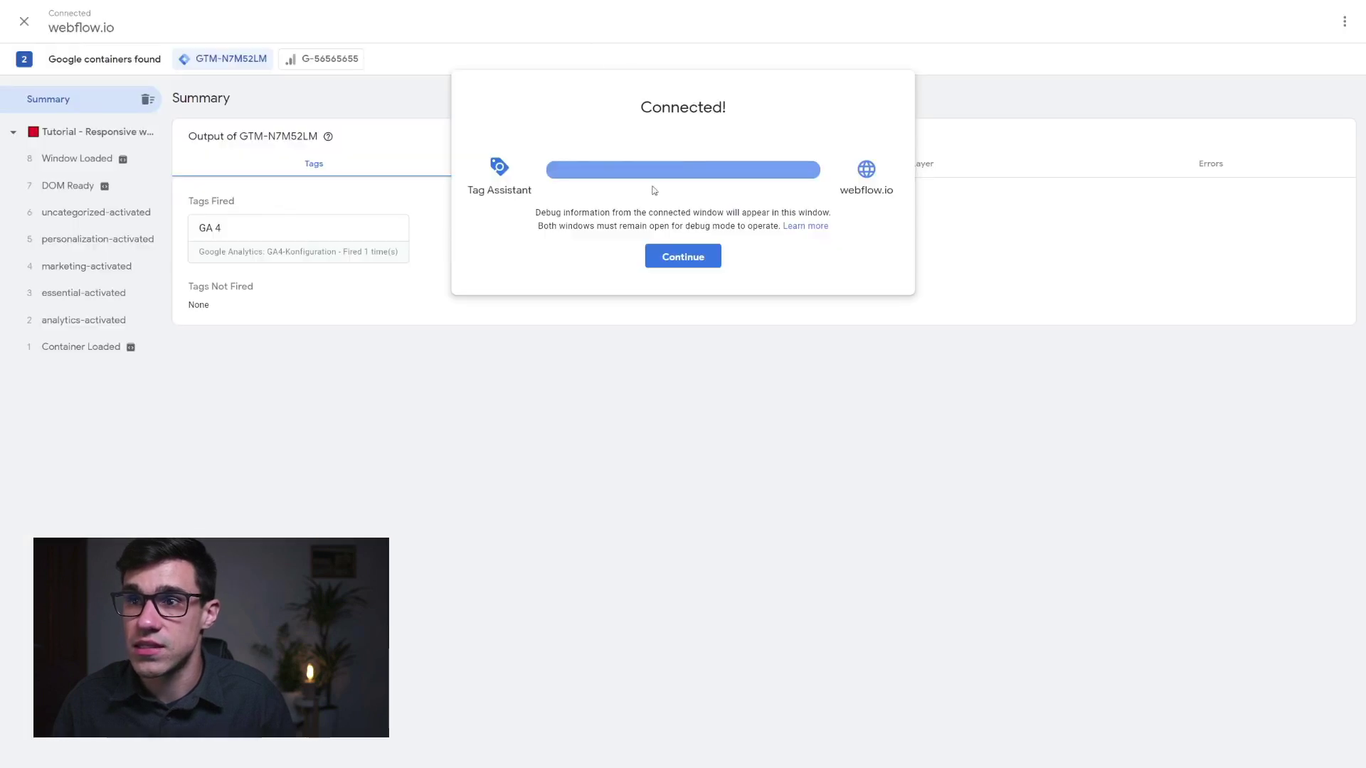
pyautogui.click(682, 254)
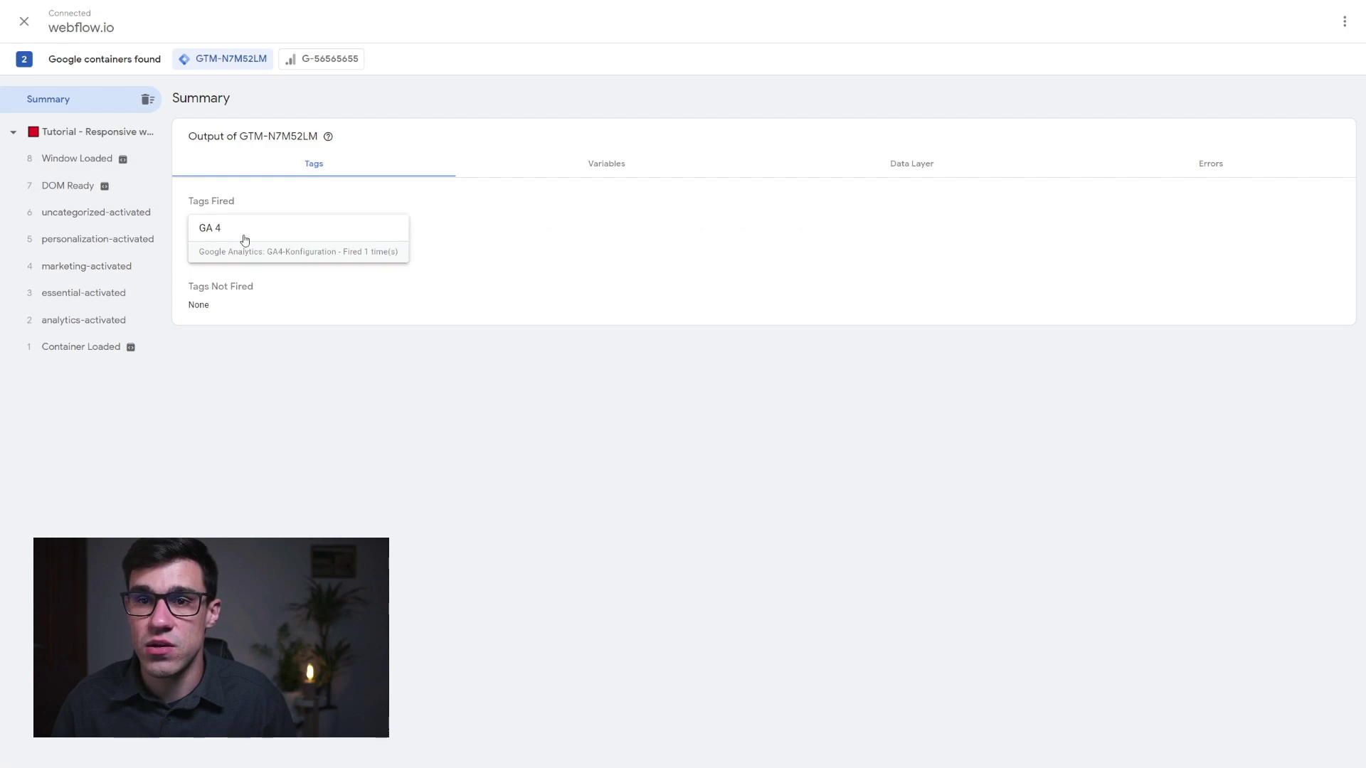
pyautogui.click(278, 239)
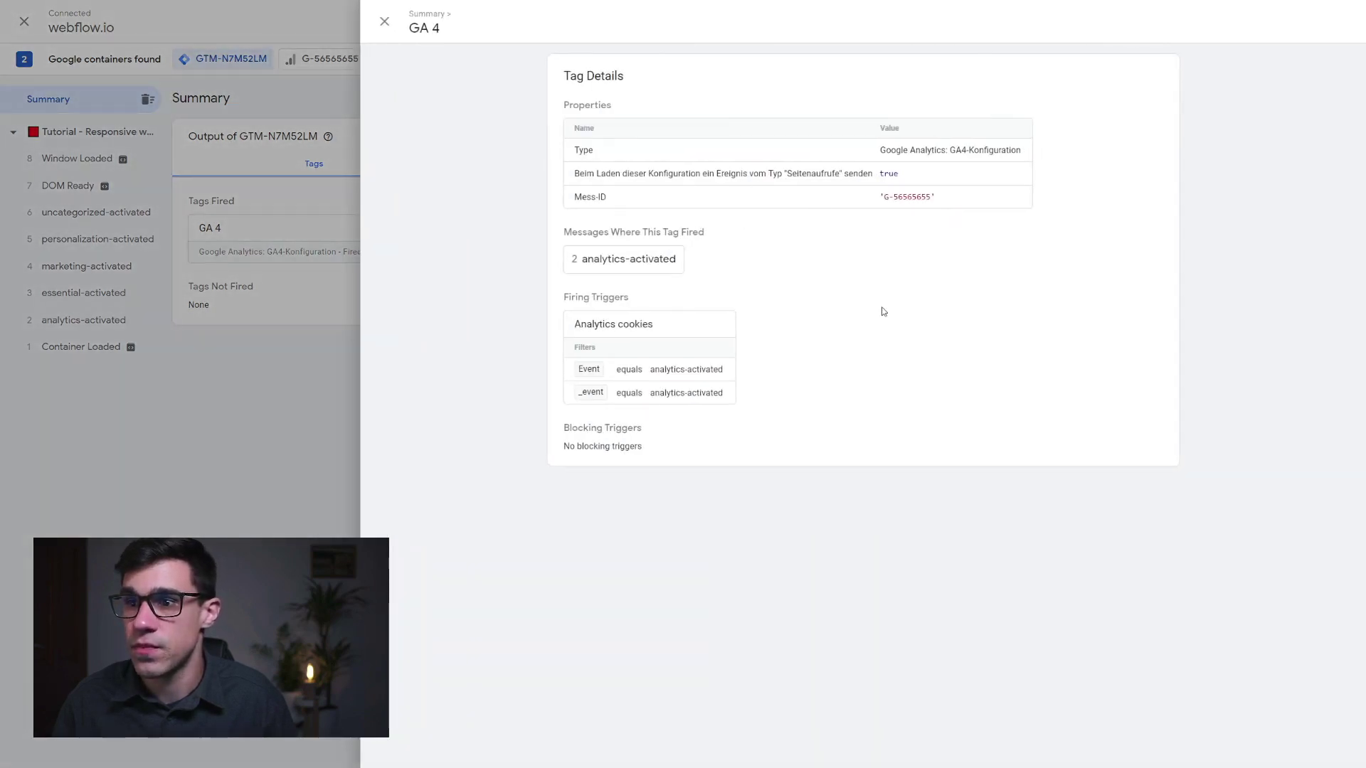
pyautogui.click(666, 258)
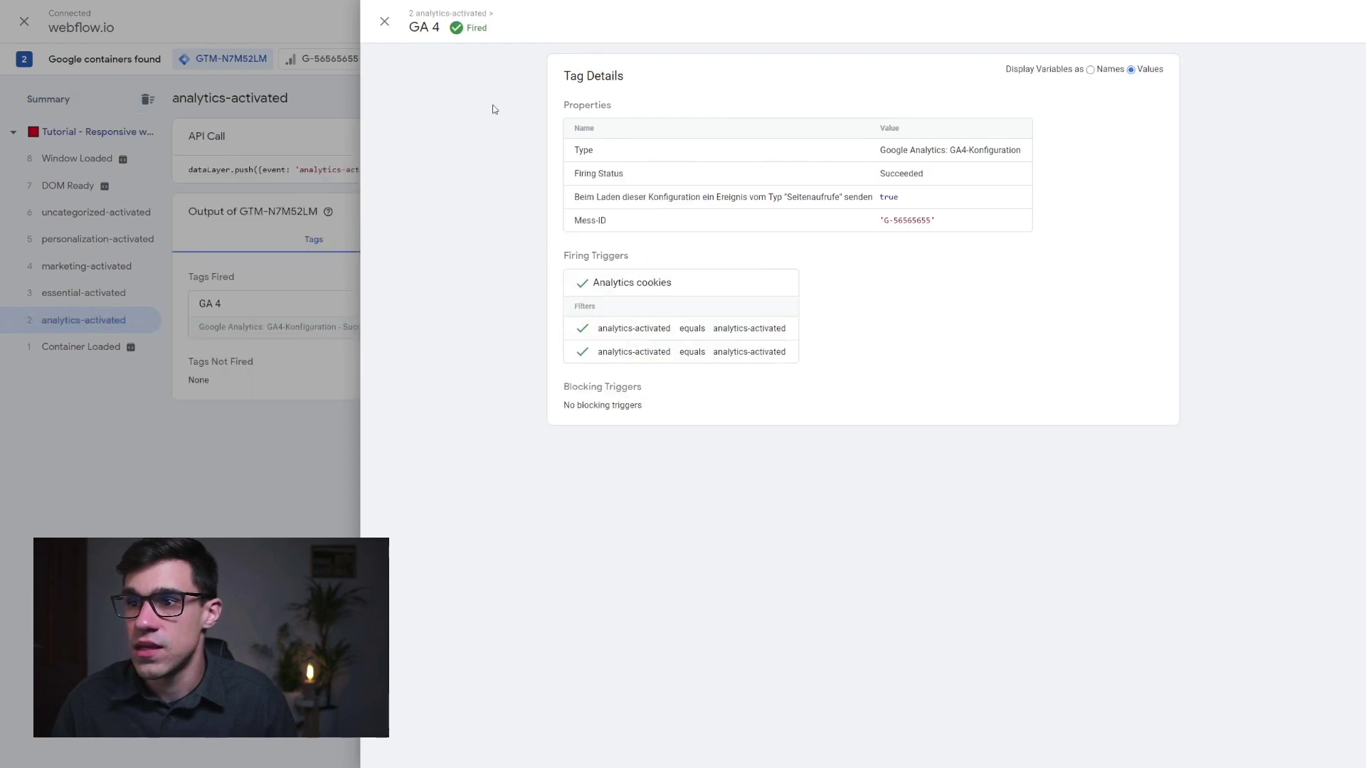
pyautogui.click(384, 22)
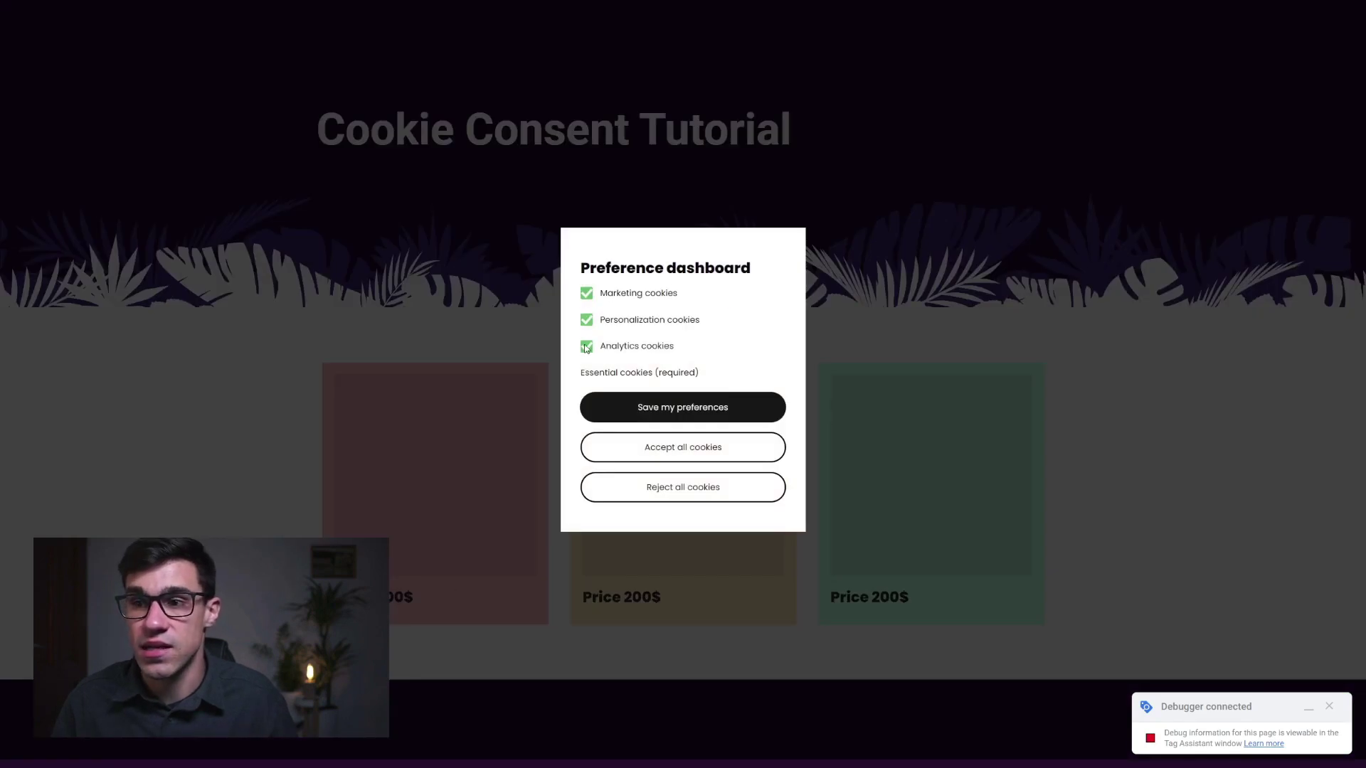
# Uncheck Analytics cookies in the Webflow Preference dashboard and save the preferences.
pyautogui.click(586, 347)
pyautogui.click(675, 417)
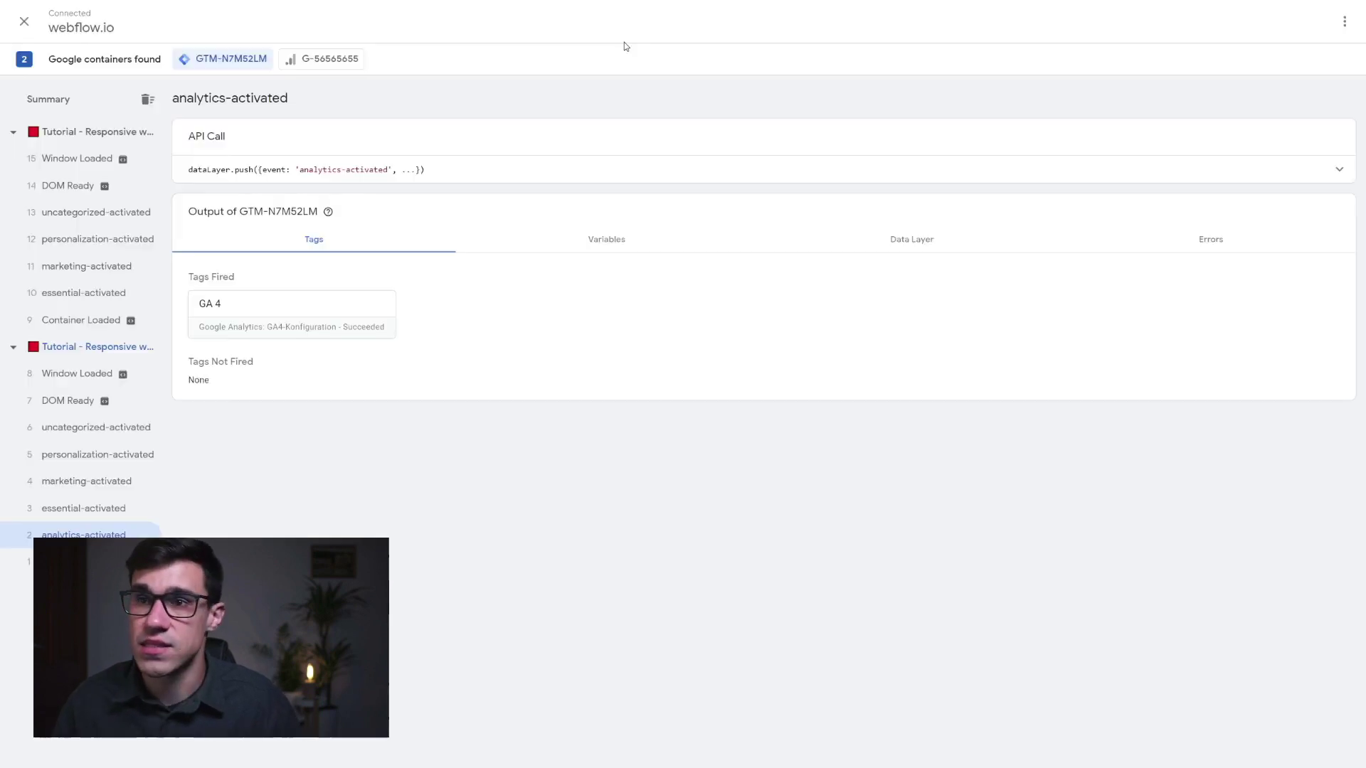
# Check GA 4 under Tags Not Fired on the newest page load, then close Tag Assistant.
pyautogui.click(87, 131)
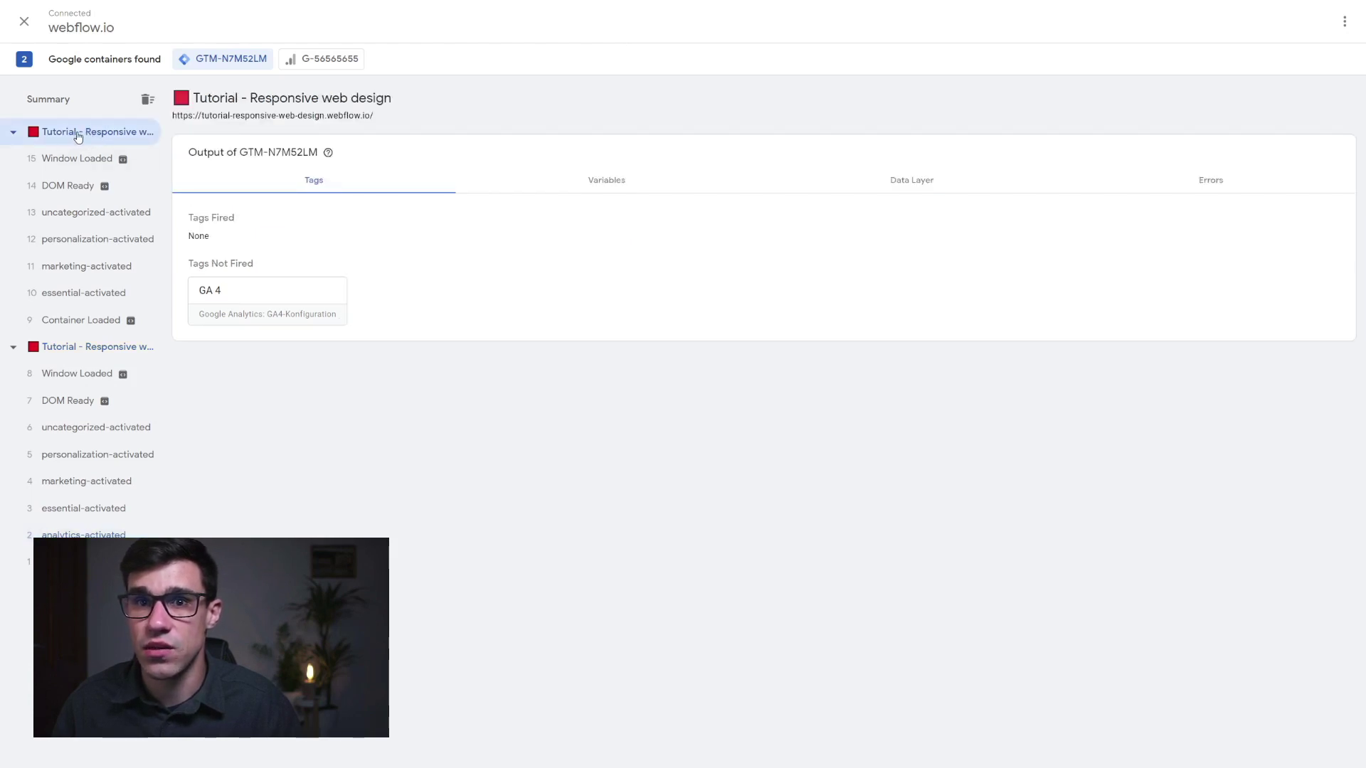
pyautogui.click(244, 305)
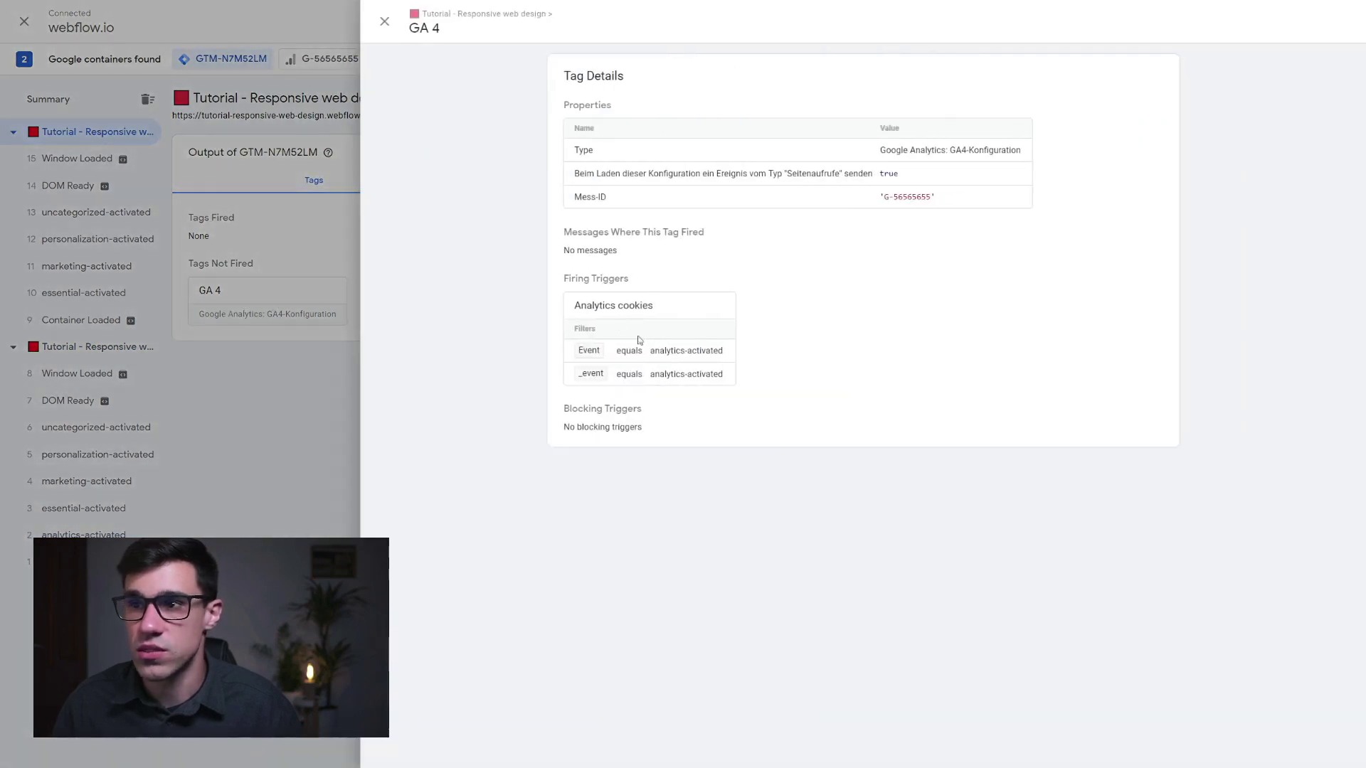
pyautogui.click(384, 22)
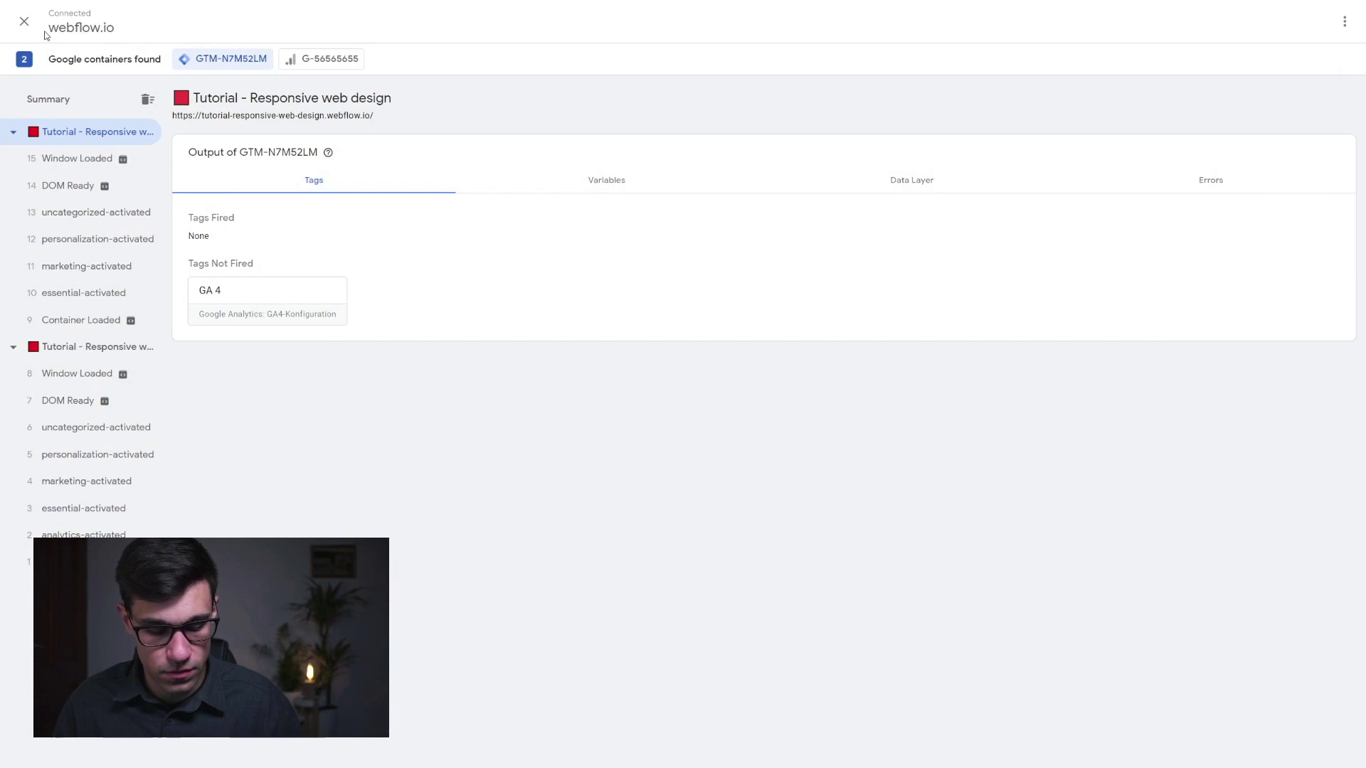
pyautogui.click(24, 22)
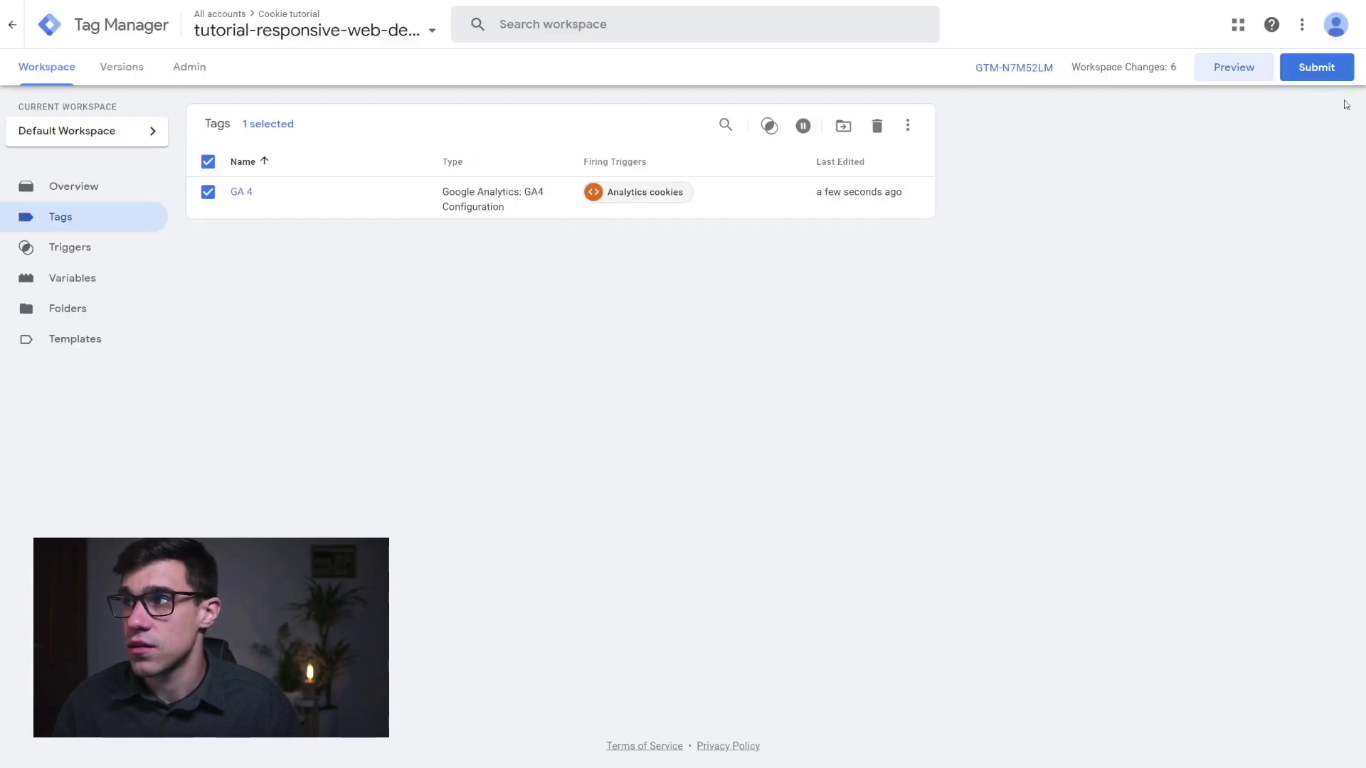
# Submit and publish the workspace changes as version 'analytics added'.
pyautogui.click(1311, 71)
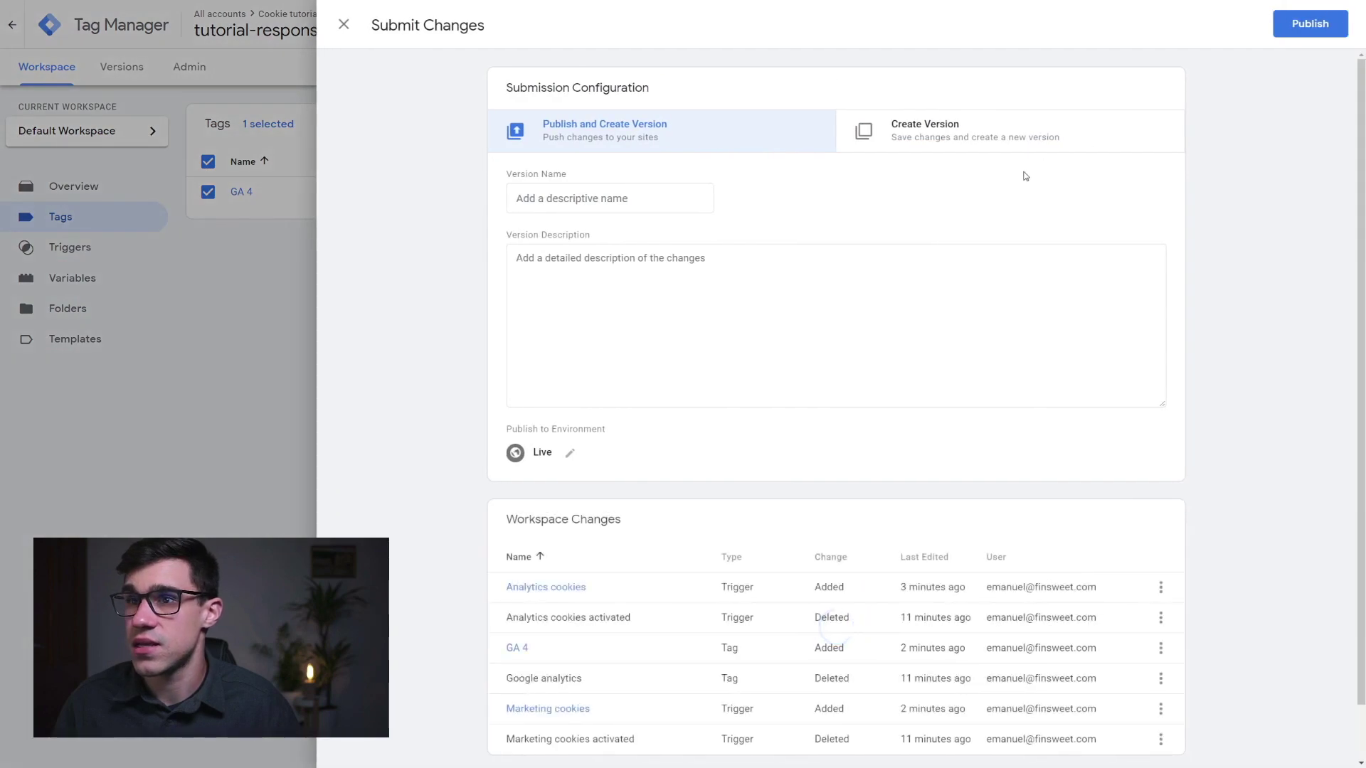
pyautogui.click(537, 193)
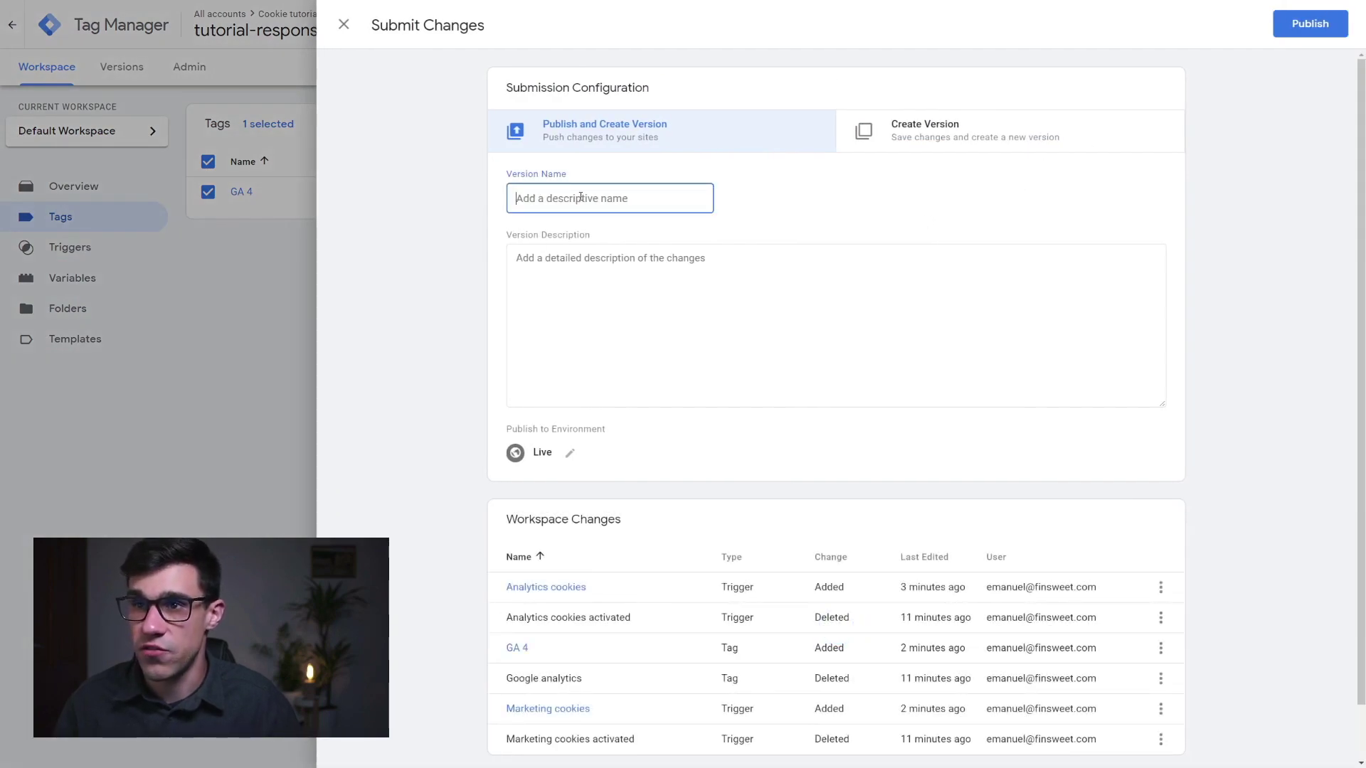
pyautogui.write('a')
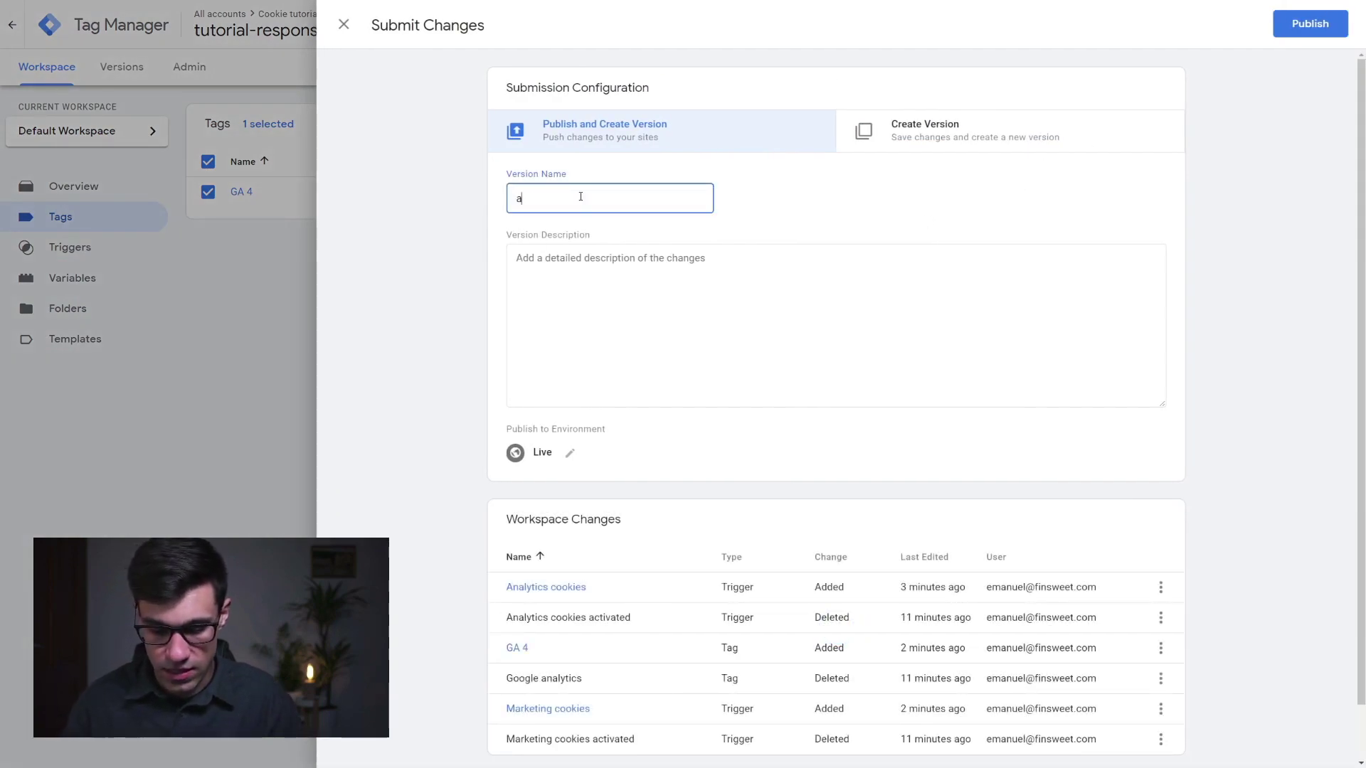
pyautogui.write('nalytics a')
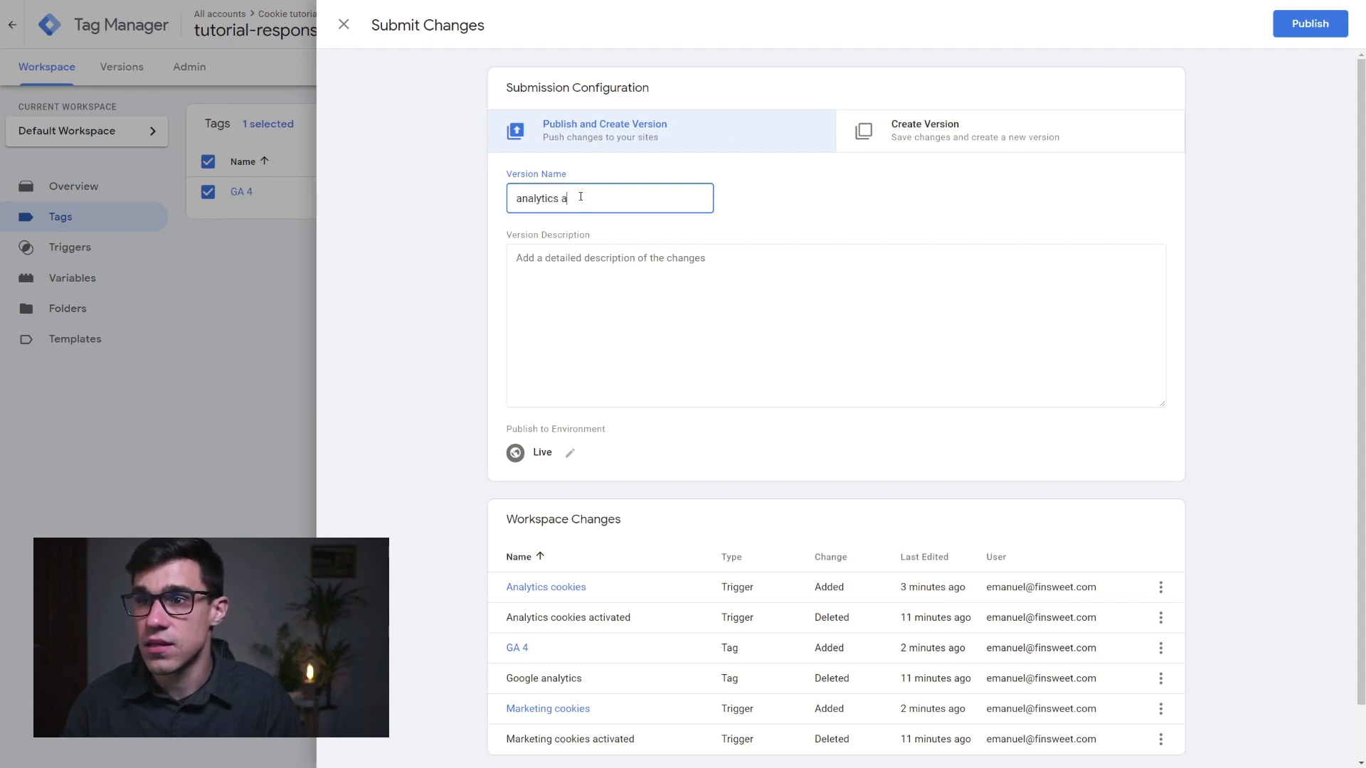
pyautogui.write('dded')
pyautogui.click(809, 274)
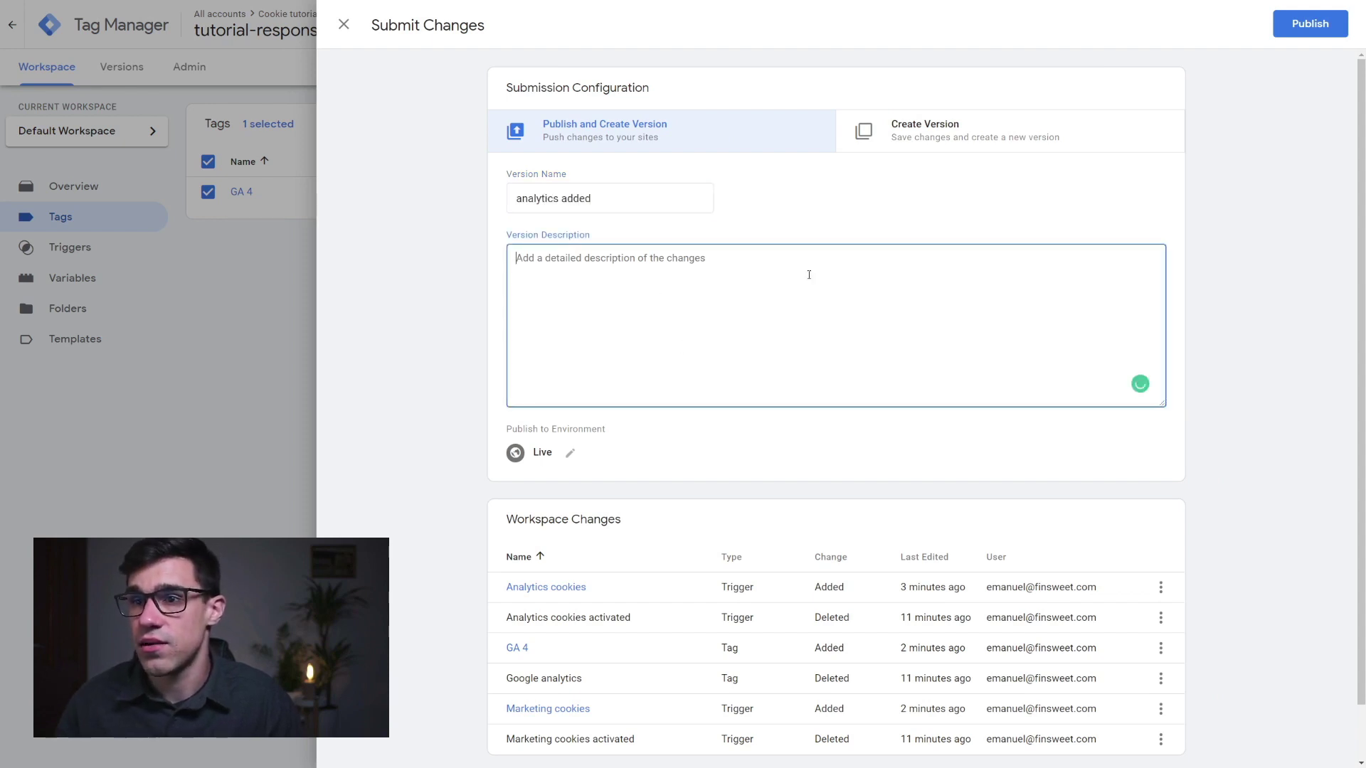
pyautogui.click(1310, 24)
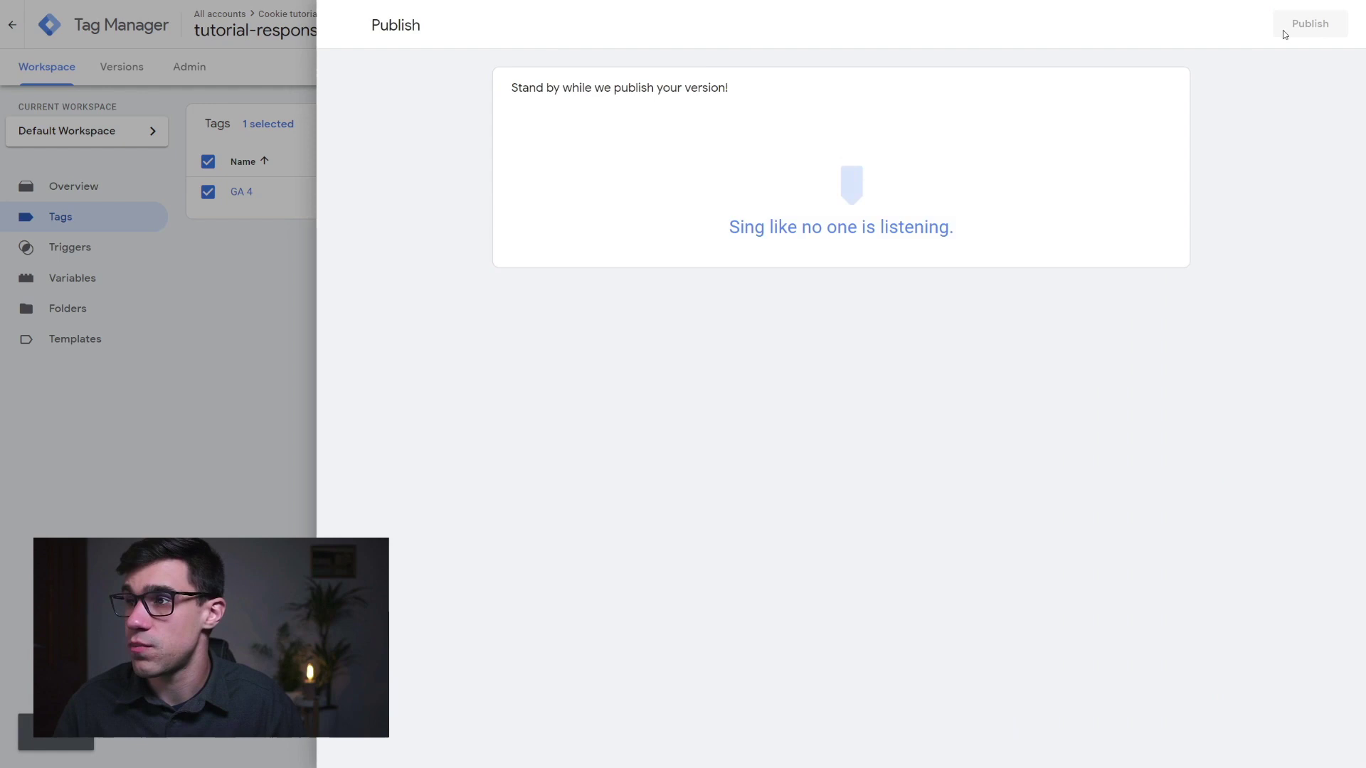